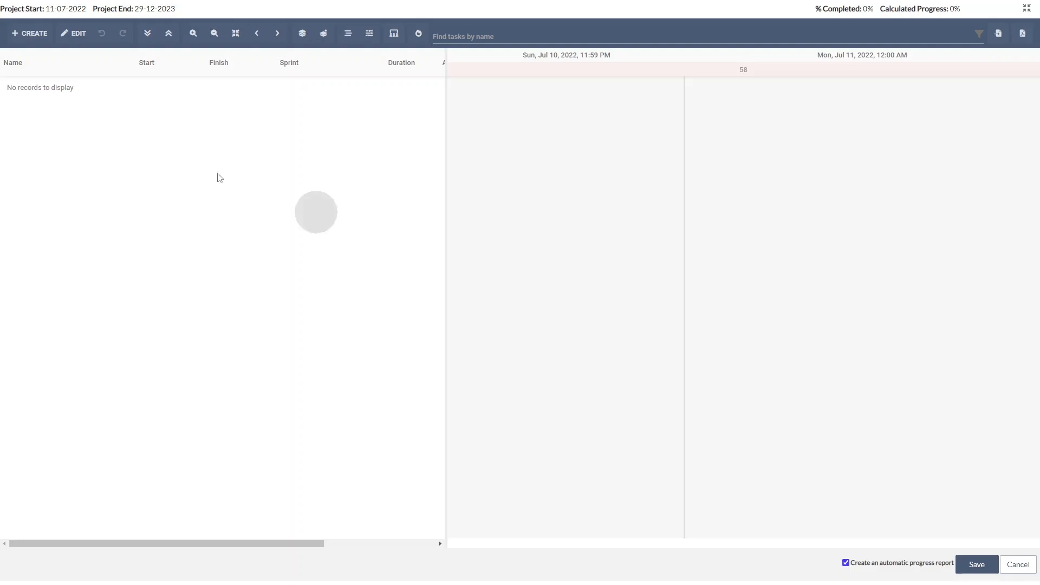
Step: Create two tasks in the empty schedule named "Choose a location" and "Establish Business Structure"
click(27, 35)
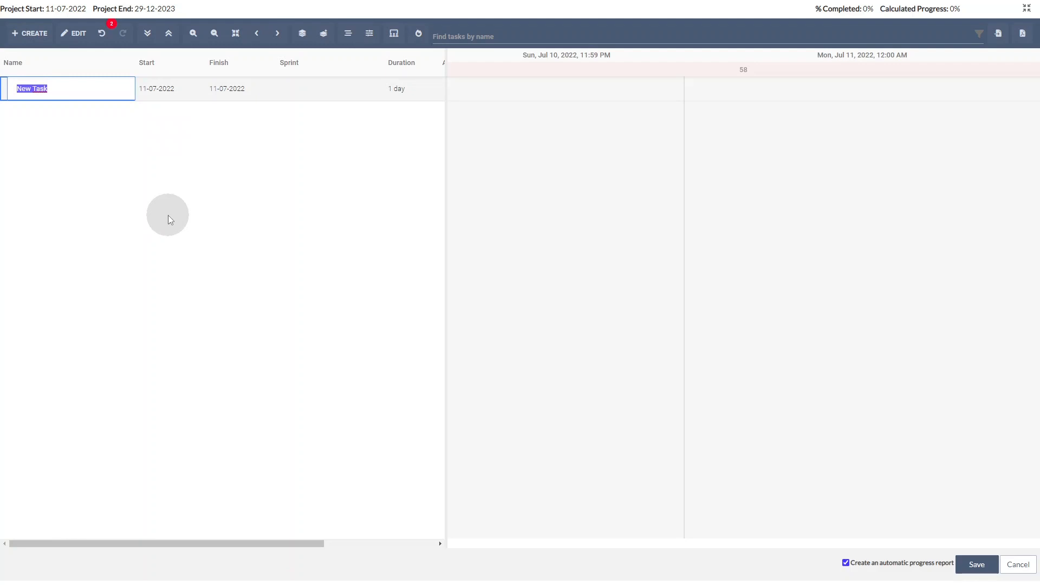
text(Choose a location)
key(Return)
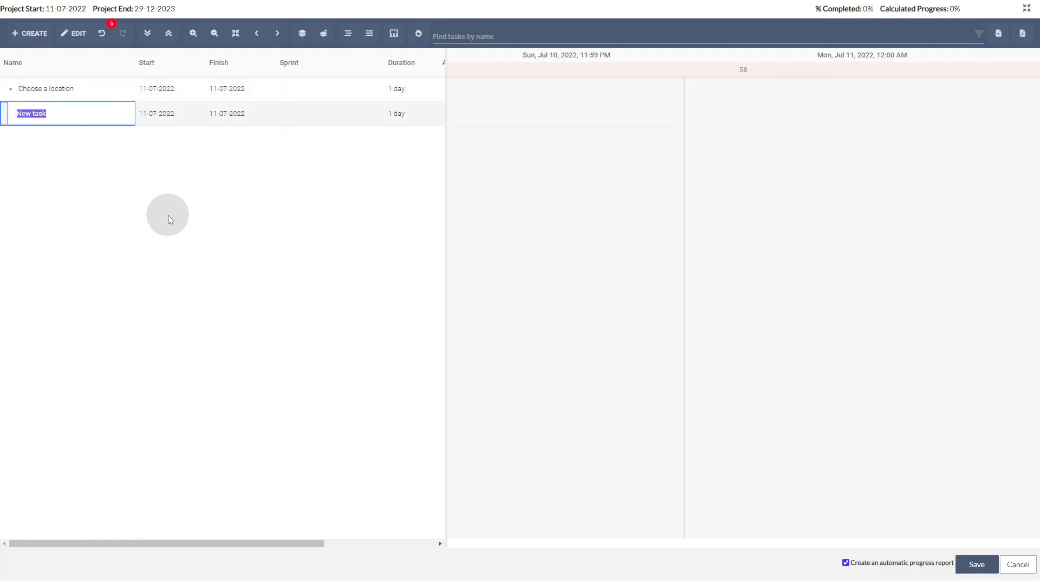
text(Establish Business Structure)
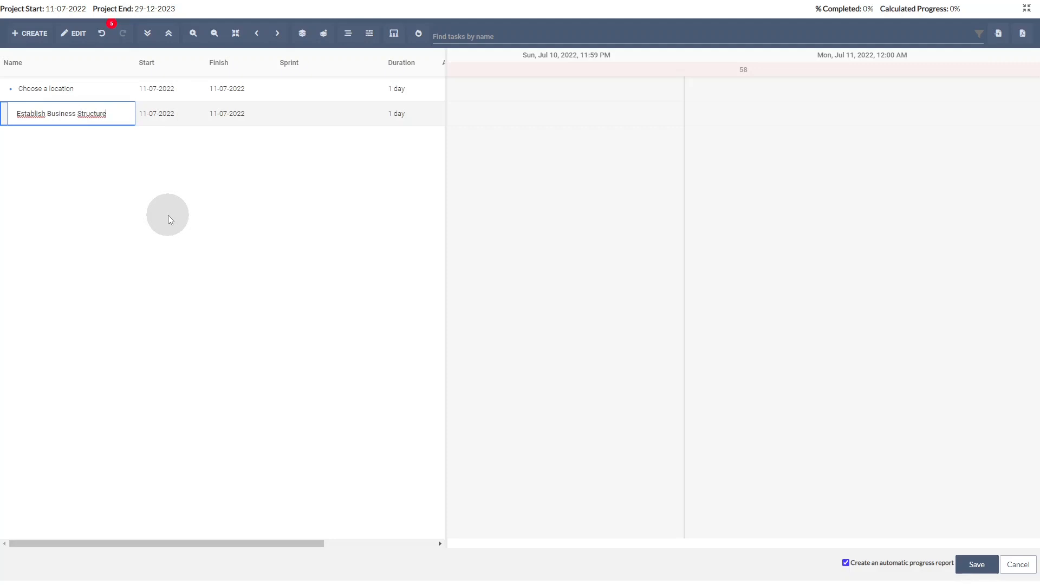
key(Tab)
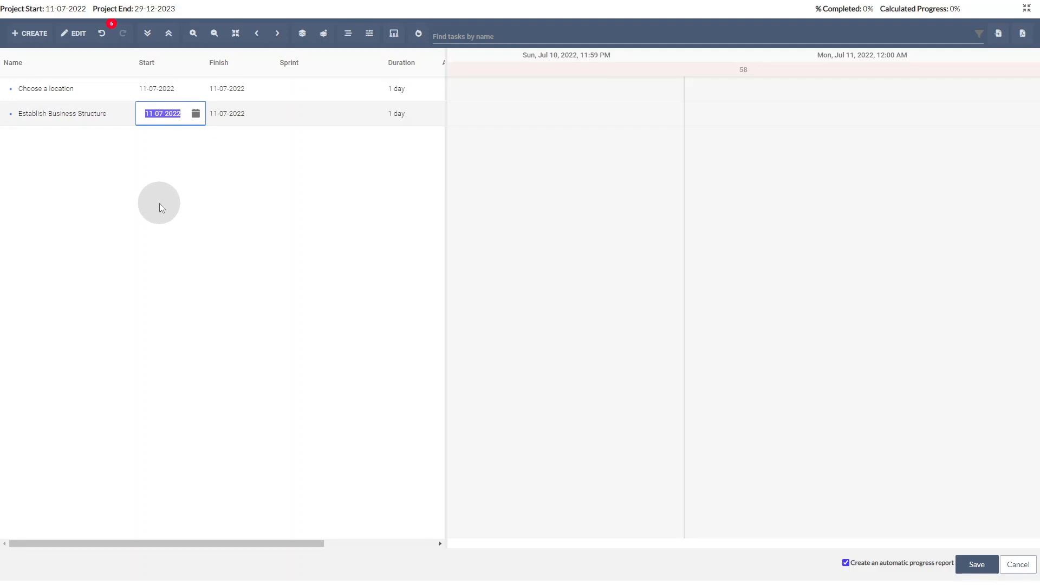
Step: Add the tasks "Get operation permits and licenses", "Bank" and "Establish Security plan" below the existing tasks
click(32, 33)
text(Get operatio)
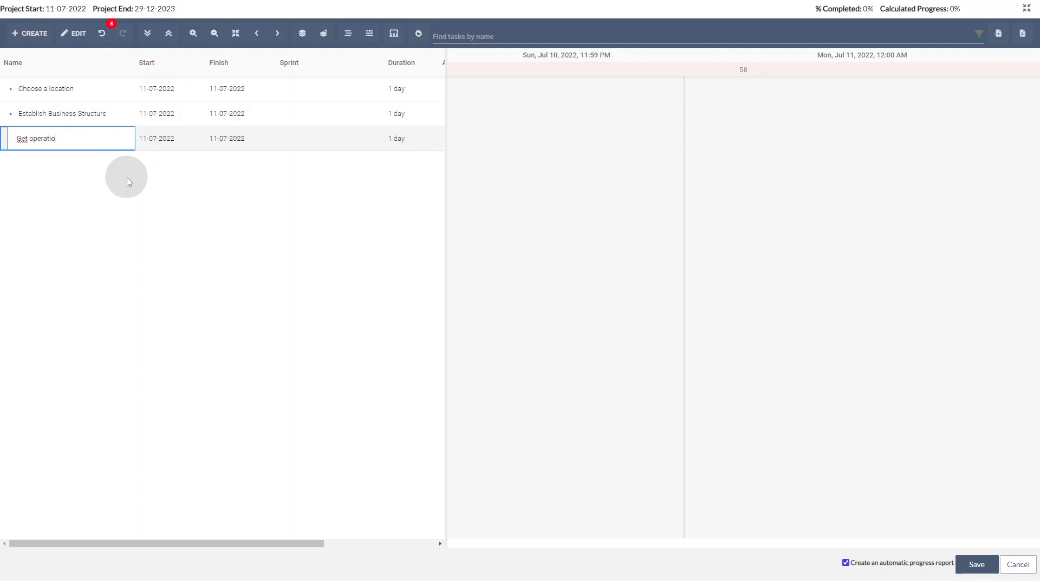
text(n permits and licenses)
key(Return)
text(Bank)
key(Return)
text(Establish Securi)
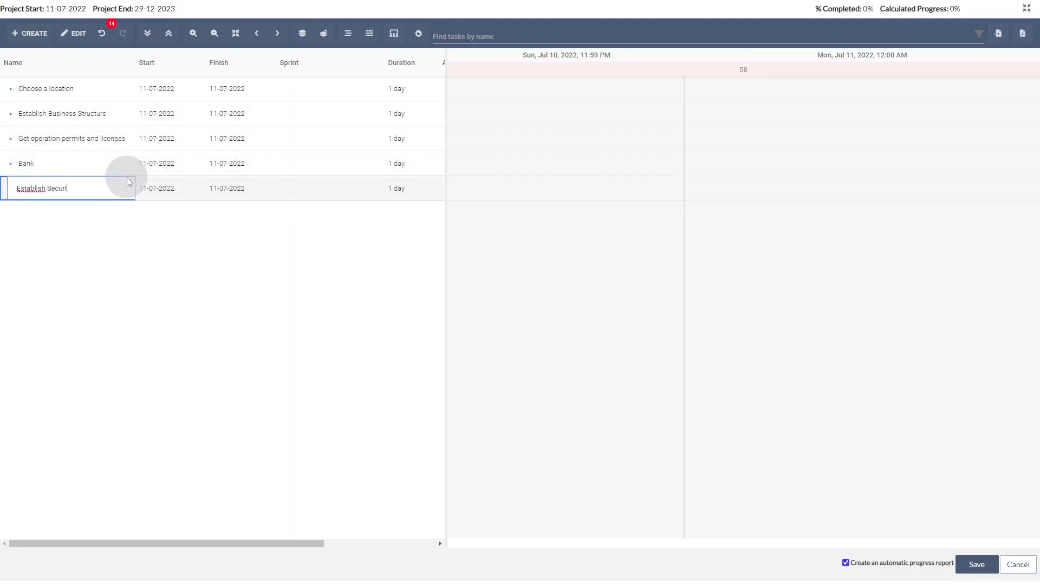
text(ty plan)
Step: Add the tasks "Marketing program" and "Process new accounts" at the end of the task list
key(Return)
text(Marketing program)
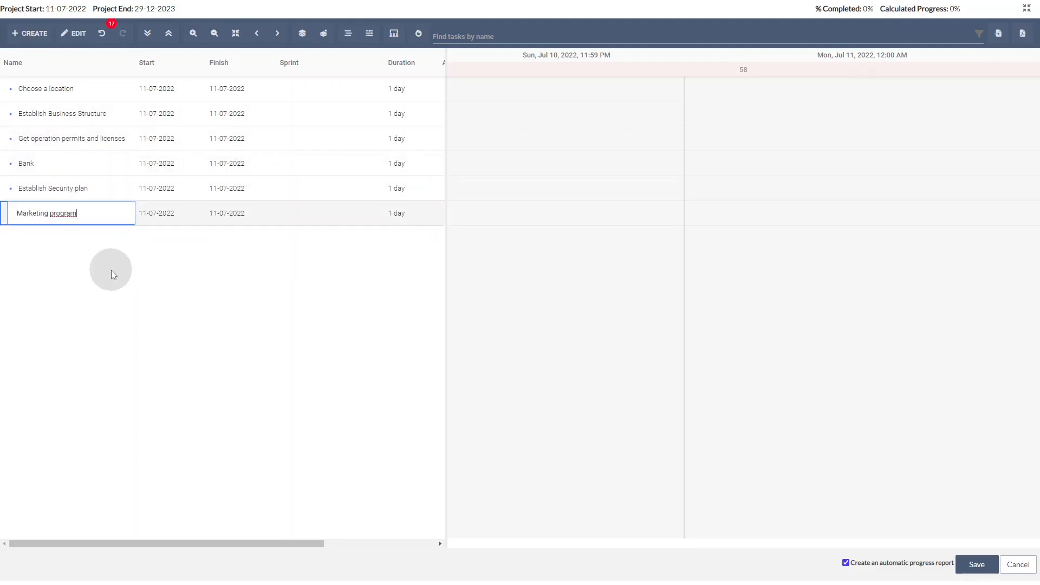
key(Return)
text(Process new accounts)
Step: Add the tasks "Establish line of credit" and "Commit capital funding" at the end of the task list
key(Return)
text(E)
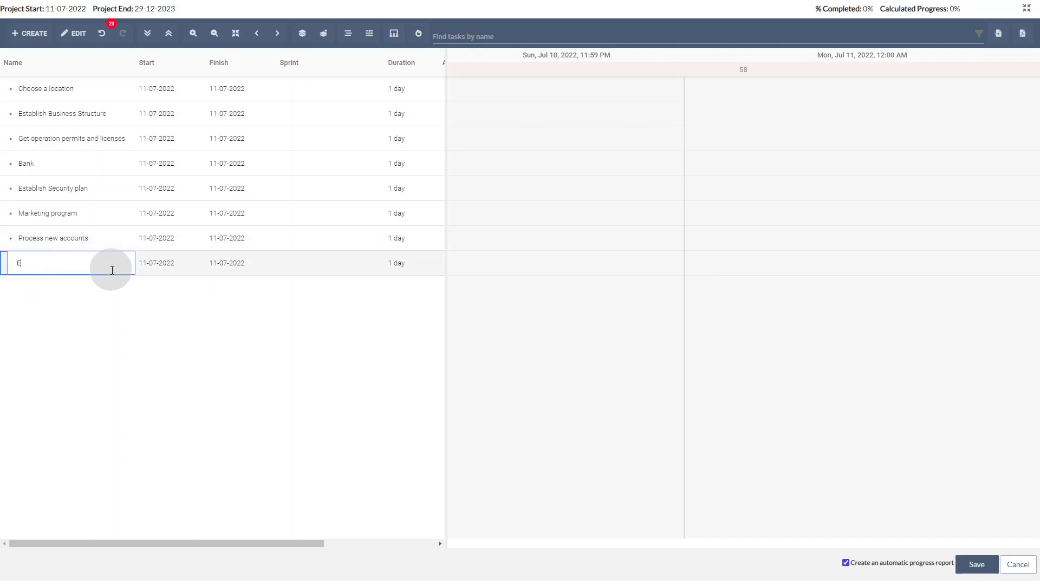
text(stablish line of credit)
key(Return)
text(Commit capital funding)
key(Tab)
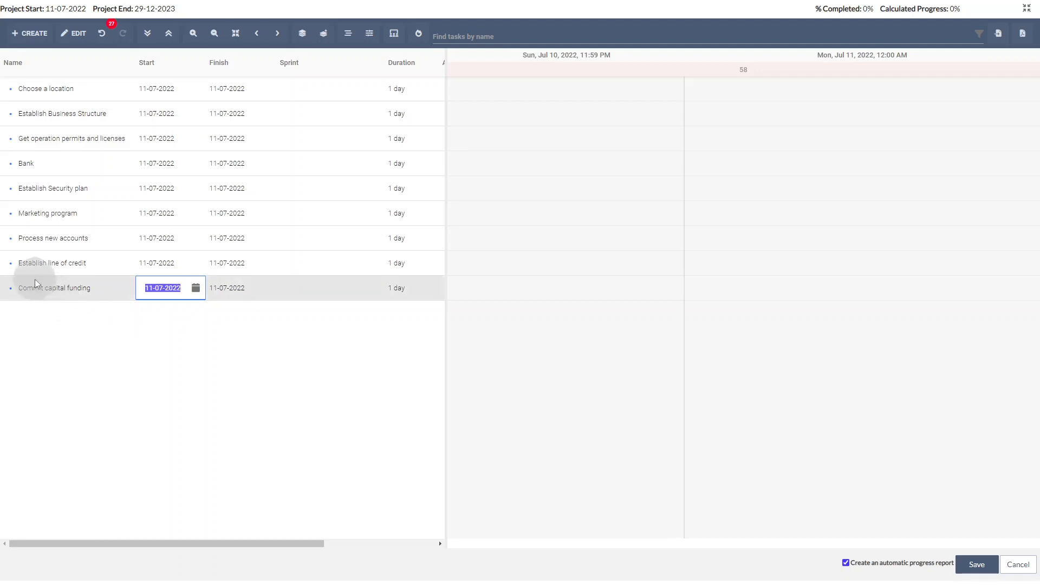
Step: Move Process new accounts, Establish line of credit and Commit capital funding, in that order, directly below the Bank task
click(8, 244)
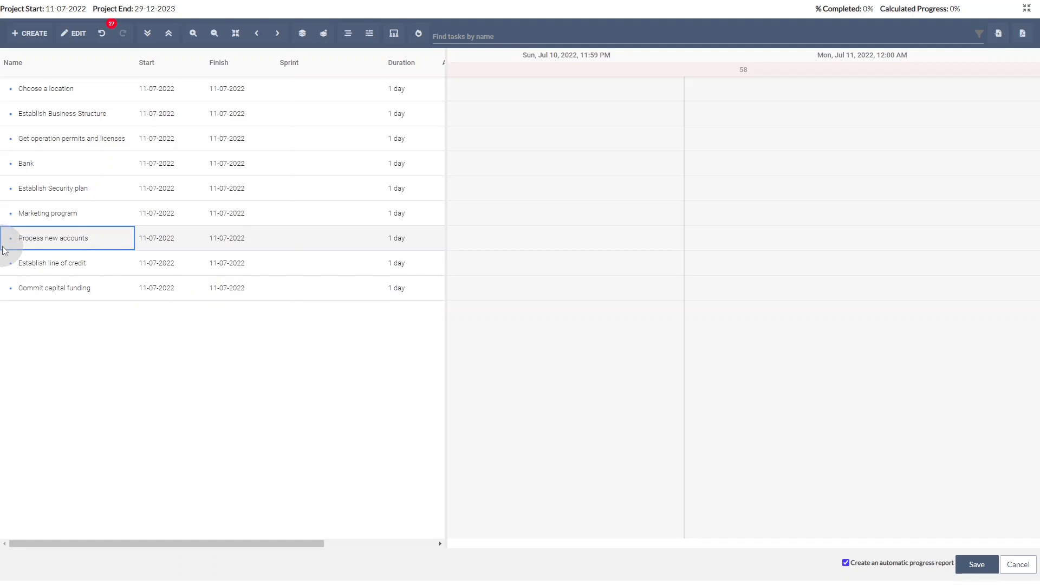
drag(4, 250, 16, 209)
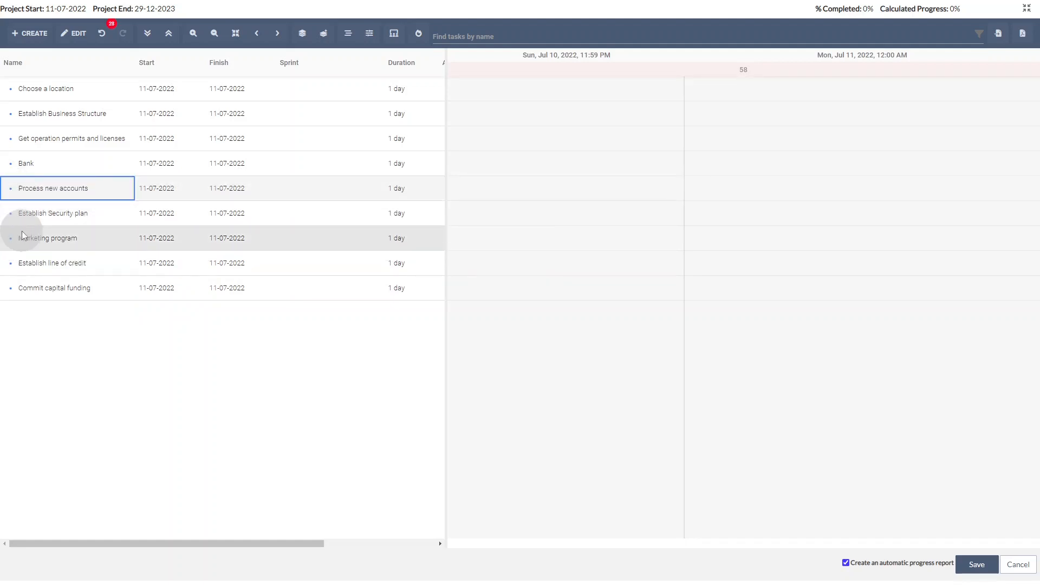
click(6, 270)
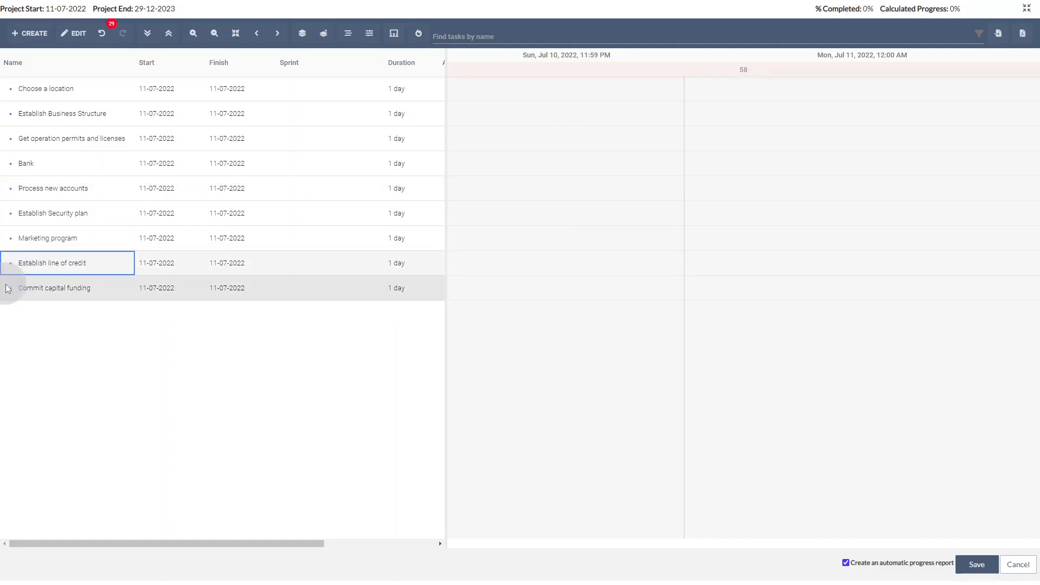
click(8, 288)
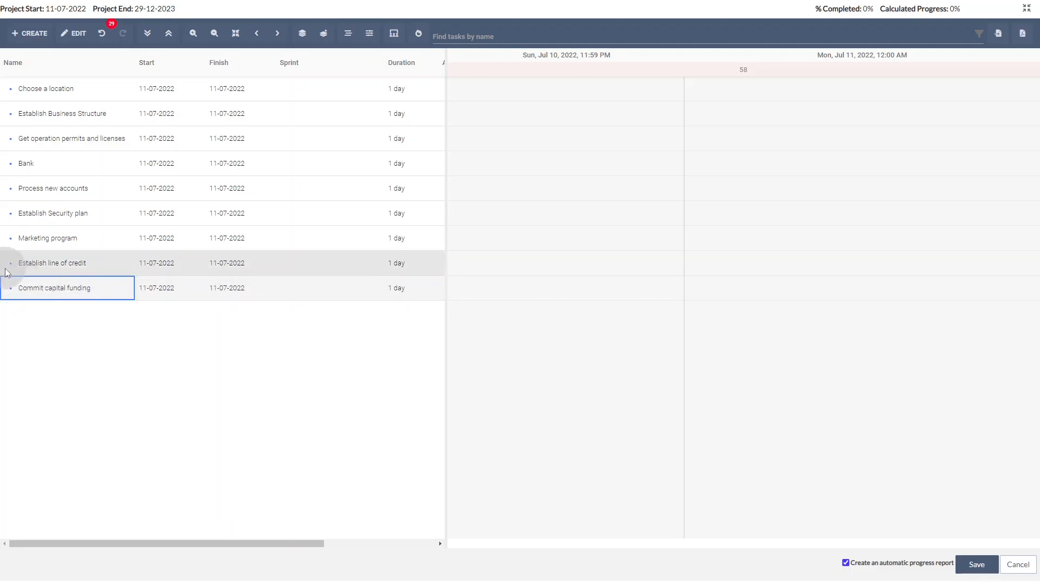
drag(7, 272, 11, 212)
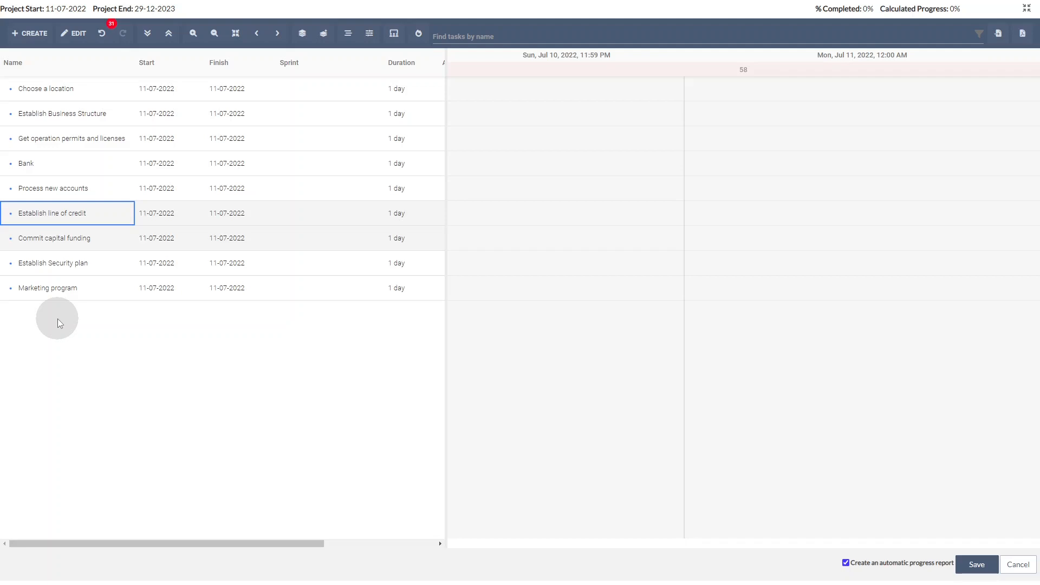
Step: Indent Process new accounts, Establish line of credit and Commit capital funding together as subtasks of Bank
click(8, 195)
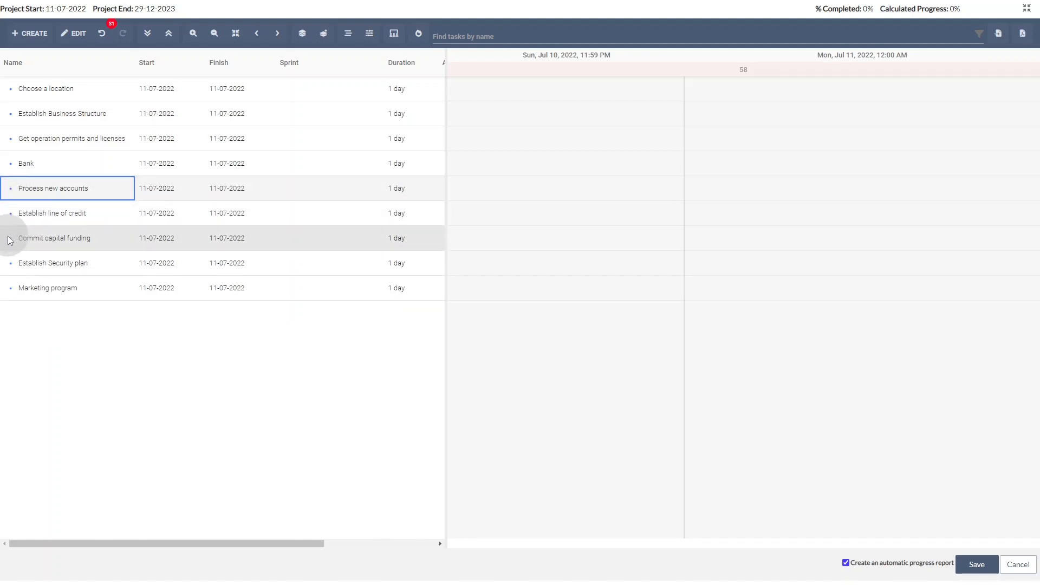
click(9, 239)
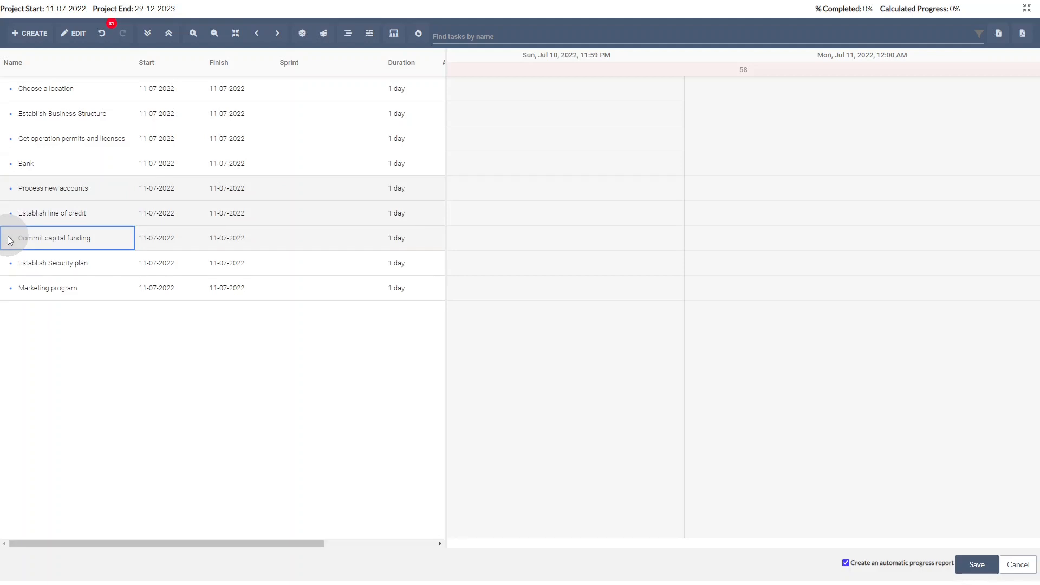
right_click(6, 199)
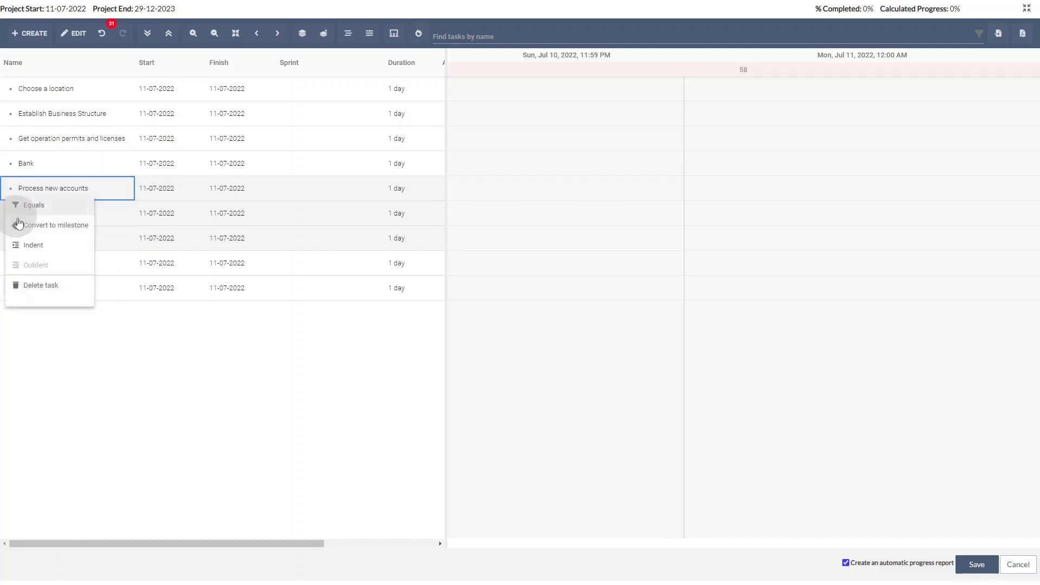
click(52, 248)
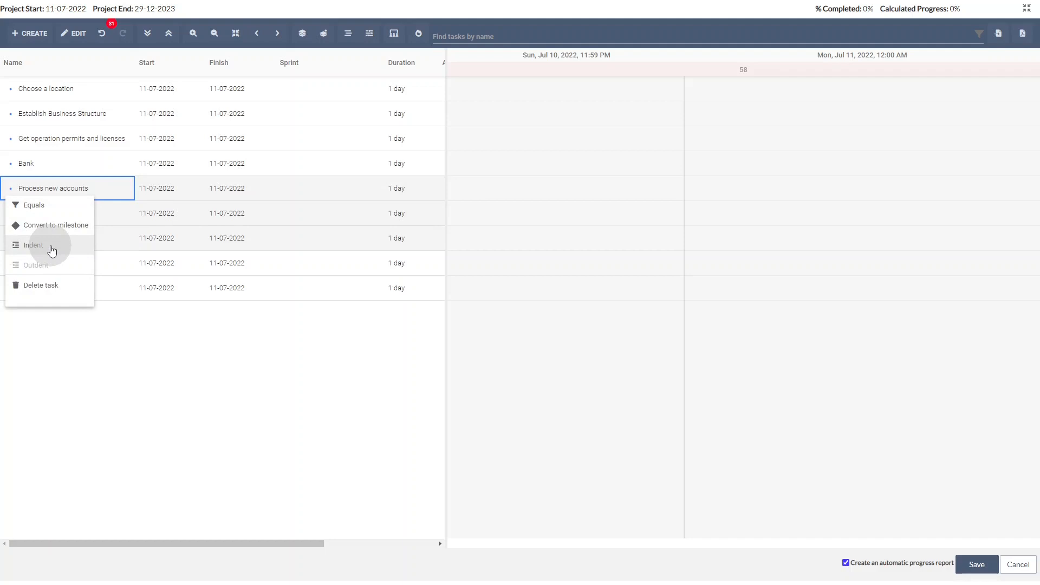
click(50, 247)
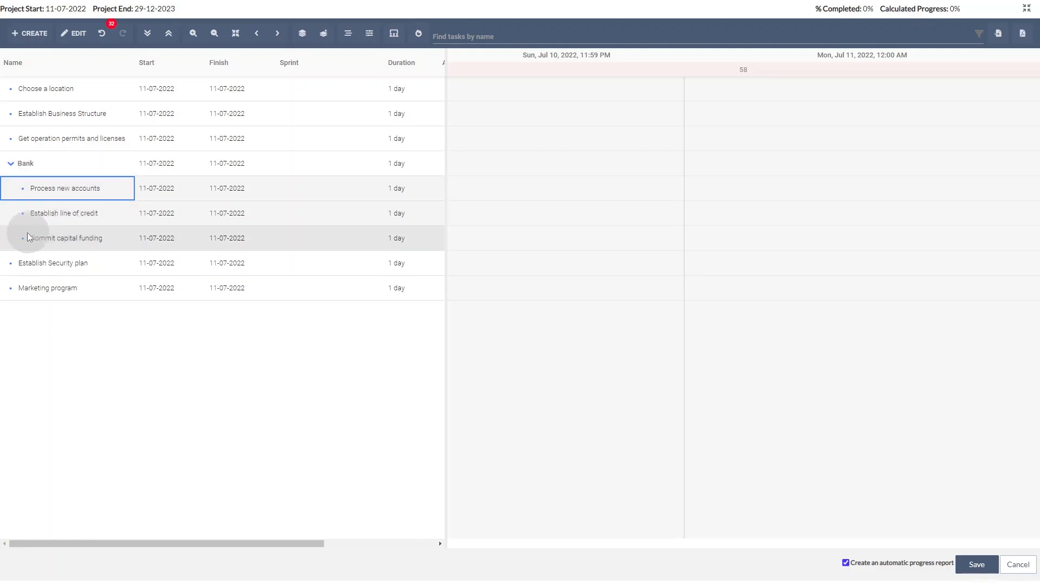
click(13, 222)
right_click(9, 221)
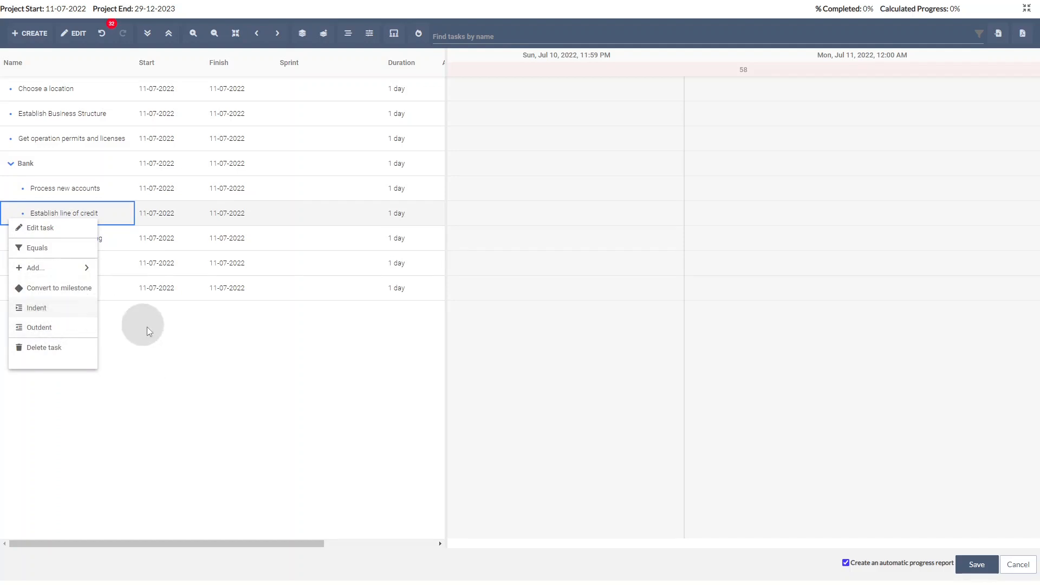
click(186, 342)
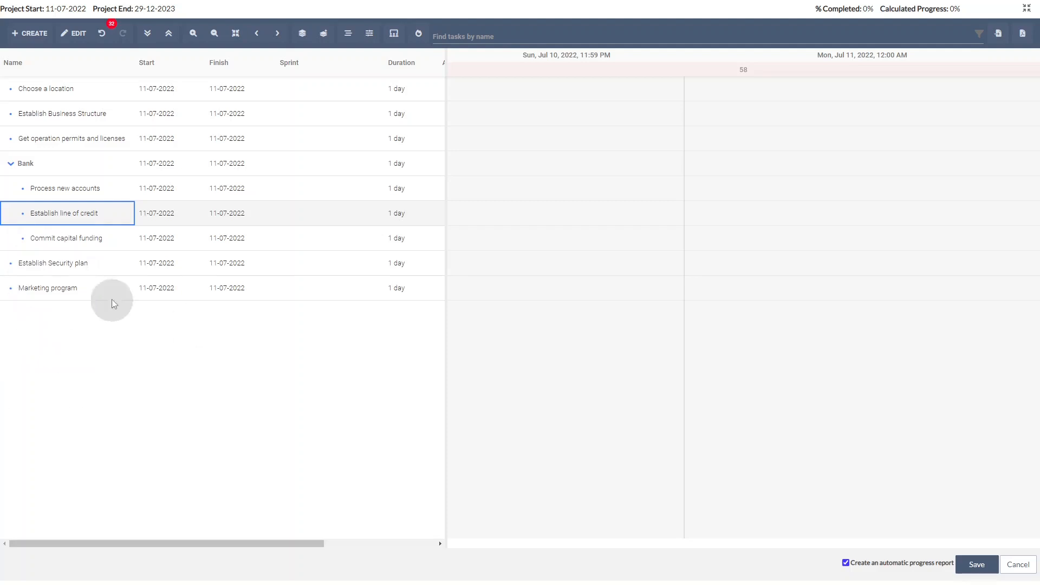
click(32, 37)
click(102, 34)
click(102, 35)
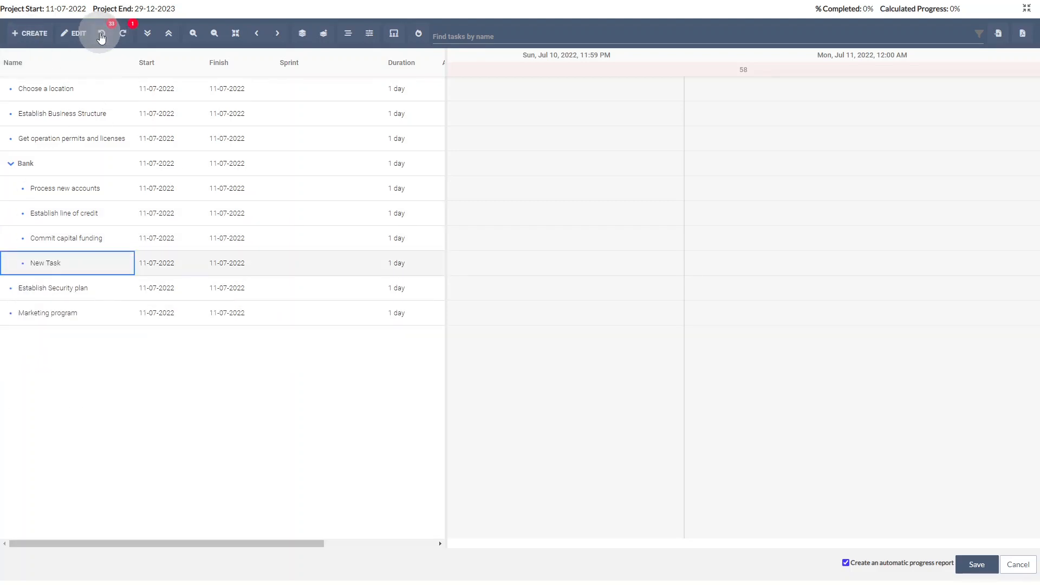
Step: Add the tasks "Establish an advertising program", "Order promotional materials" and "Launch marketing campaign" after Marketing program
click(7, 294)
click(35, 33)
text(Establish an advertising program)
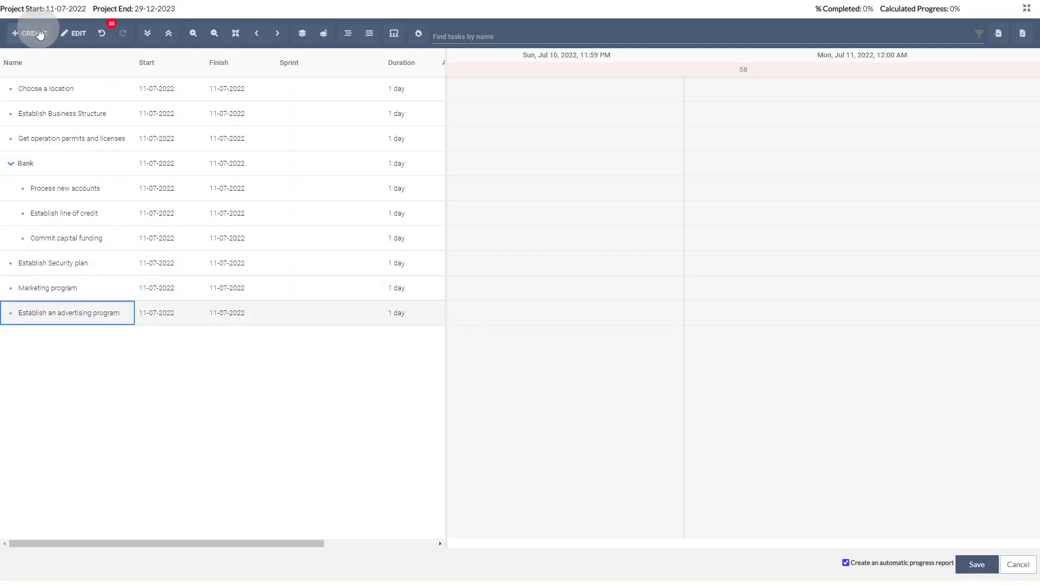
click(40, 34)
text(Order promotional materials)
click(40, 34)
text(Launch marketing campaign)
Step: Append the tasks "Provide Physical Facilities", "Secure operations space", "Select computer network hardware", "Provide furniture and equipment" and "Move in" to the task list
click(39, 33)
text(Provide Physical Facilities)
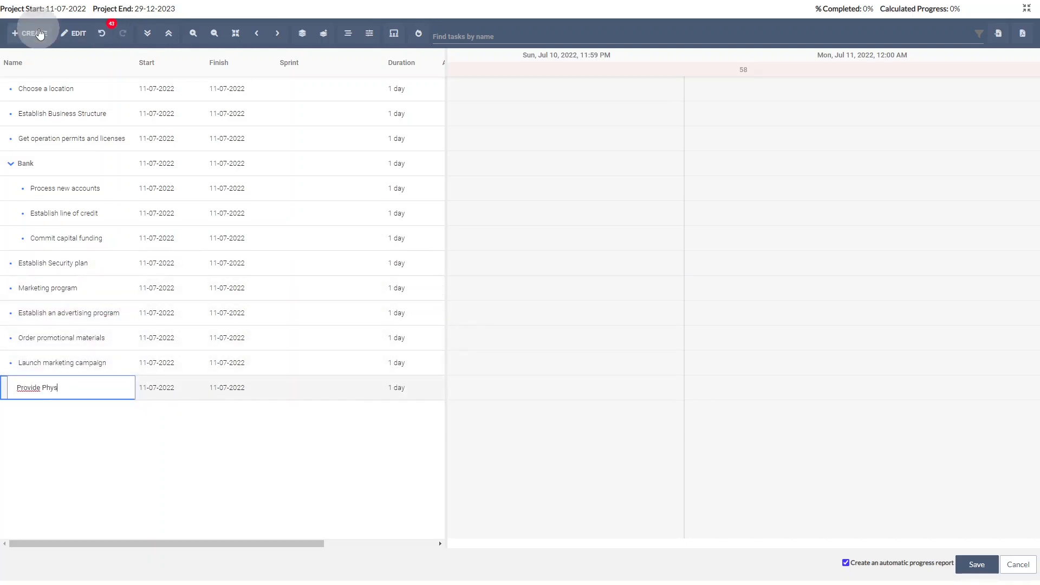
click(40, 33)
text(Secure operation space)
click(39, 34)
text(Select computer network hardware)
click(39, 33)
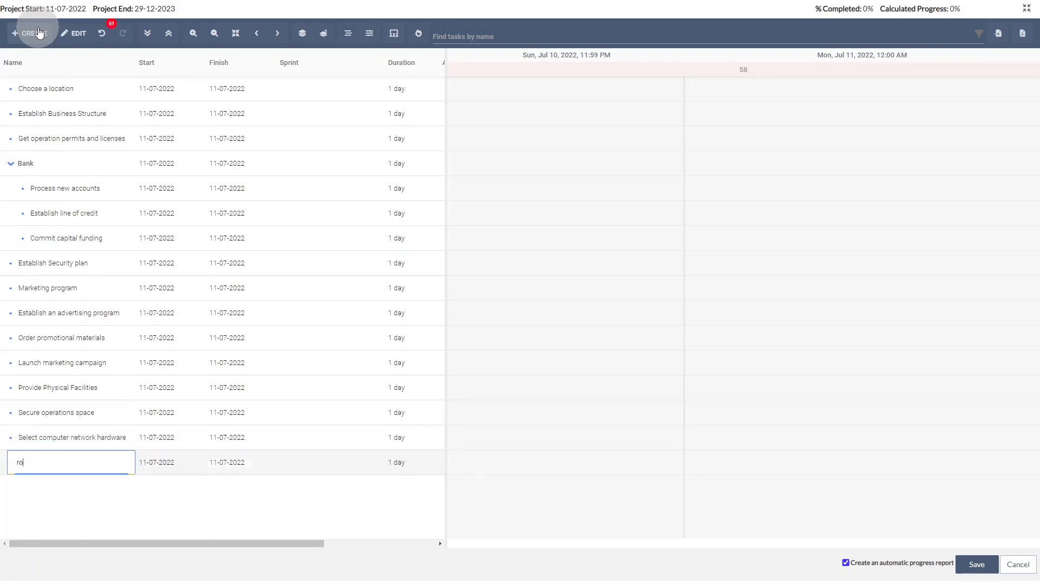
text(Provide furniture and equipment)
click(40, 34)
text(Move in)
Step: Append the tasks "Staff", "Interview and test candidates", "Hire staff" and "Train staff" to the task list
click(40, 33)
text(Staff)
click(40, 33)
text(Interview and test candidates)
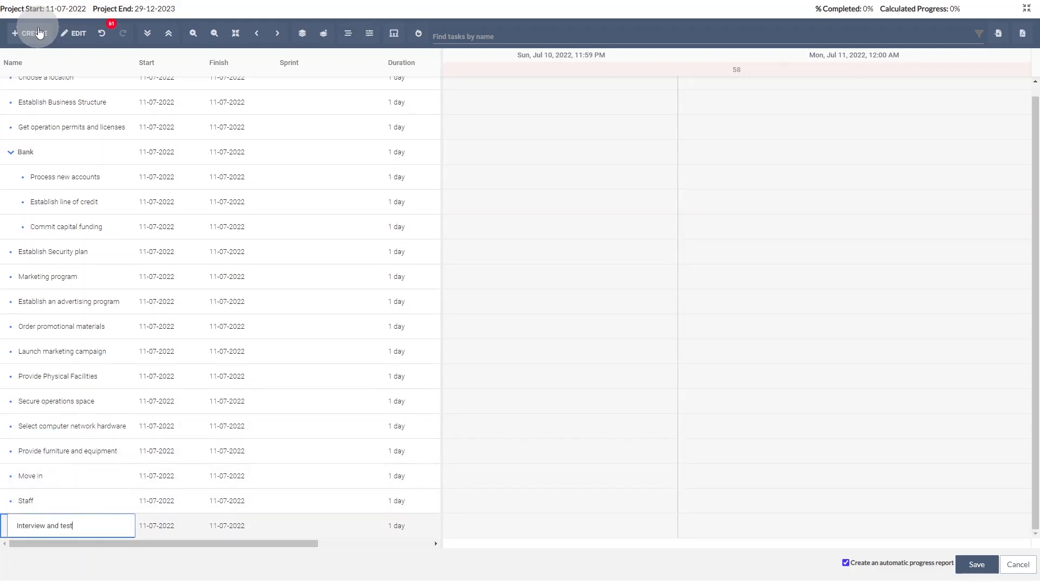
click(40, 33)
text(Hire staff)
click(40, 33)
text(Train staff)
key(Tab)
Step: Indent Establish an advertising program, Order promotional materials and Launch marketing campaign as subtasks of Marketing program
click(9, 254)
shift+click(9, 301)
right_click(7, 279)
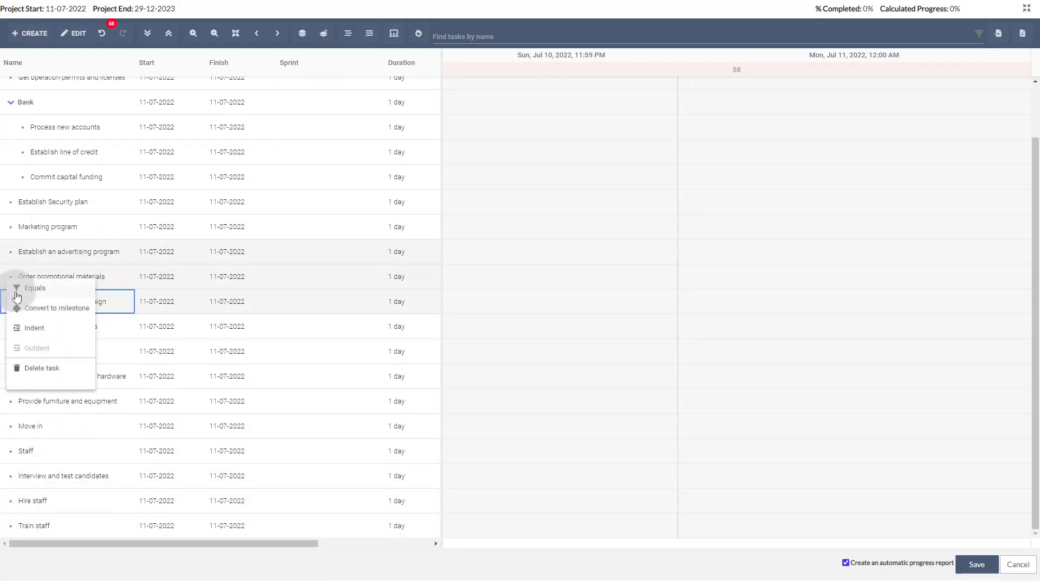
click(20, 327)
Step: Indent the four tasks from Secure operations space through Move in as subtasks of Provide Physical Facilities
click(13, 351)
shift+click(8, 426)
right_click(7, 426)
click(28, 476)
Step: Indent Interview and test candidates, Hire staff and Train staff as subtasks of Staff
click(10, 476)
shift+click(9, 527)
right_click(9, 525)
click(31, 522)
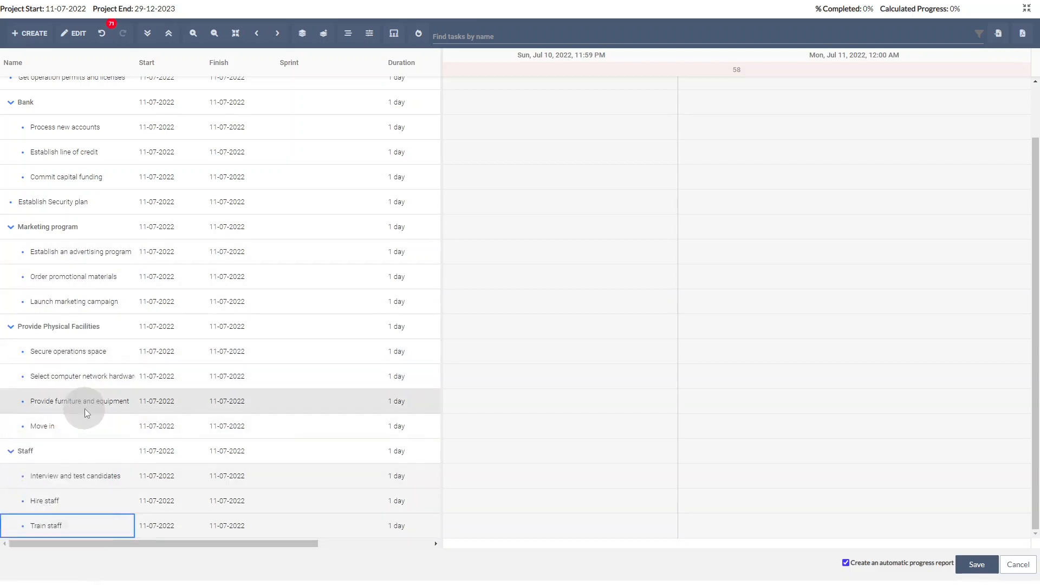
Step: Save the project schedule with its complete task hierarchy
scroll(84, 408, up, 2)
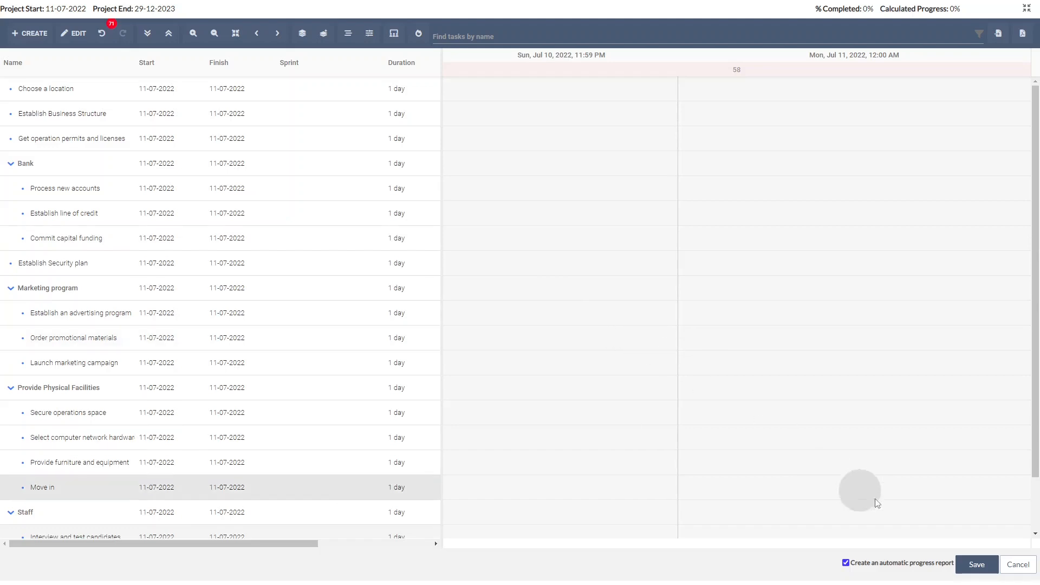
click(976, 565)
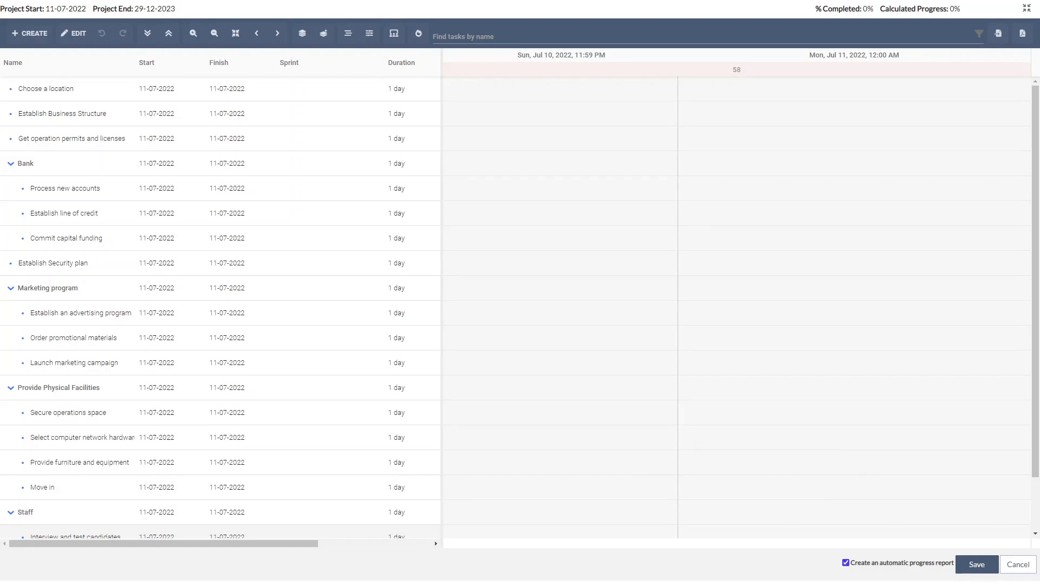
click(181, 411)
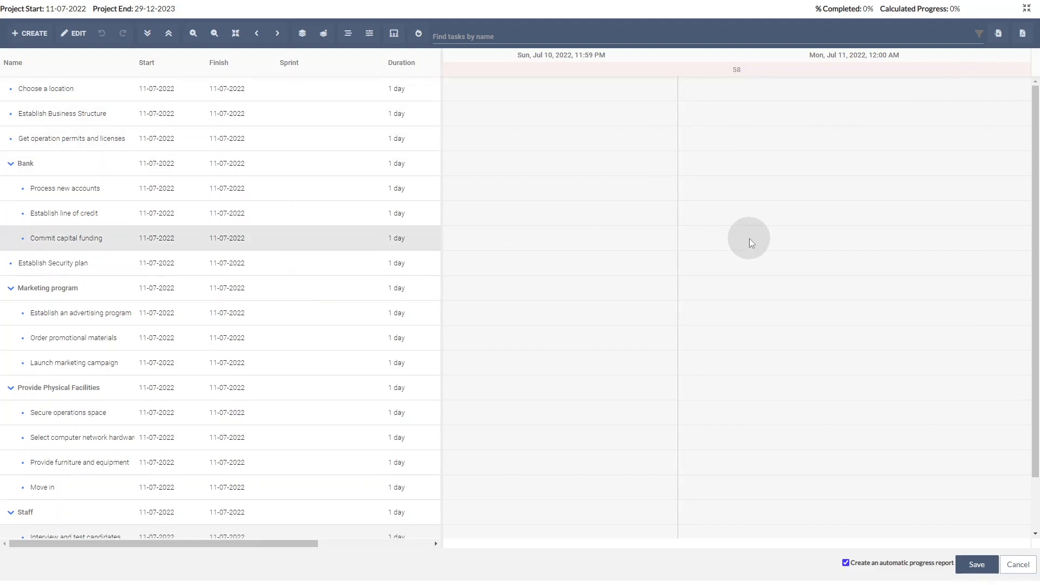
Step: Fit the Gantt timeline to the project's tasks and zoom it out to a scale of individual days grouped by week
click(107, 90)
click(281, 68)
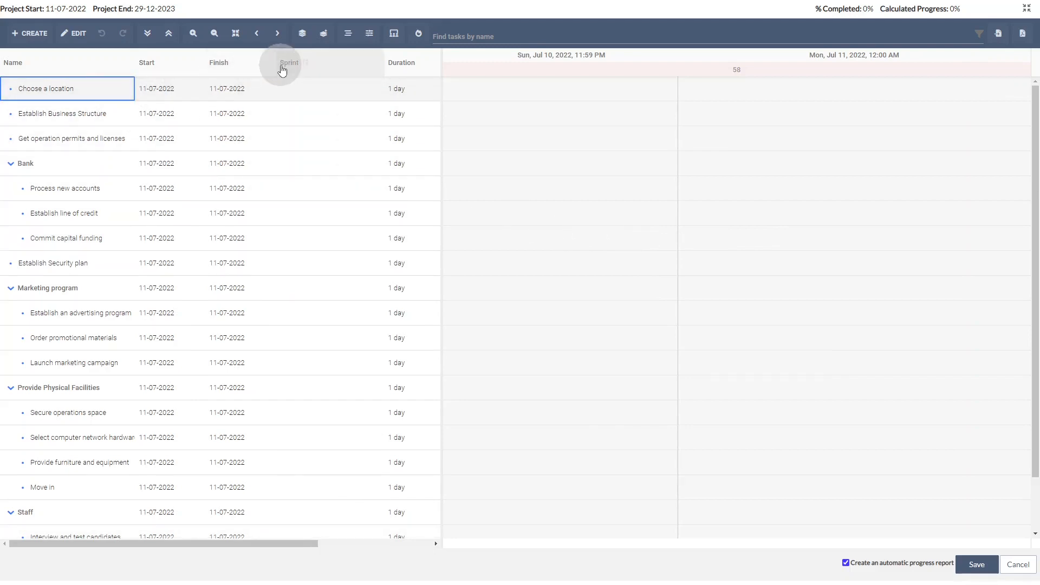
click(236, 34)
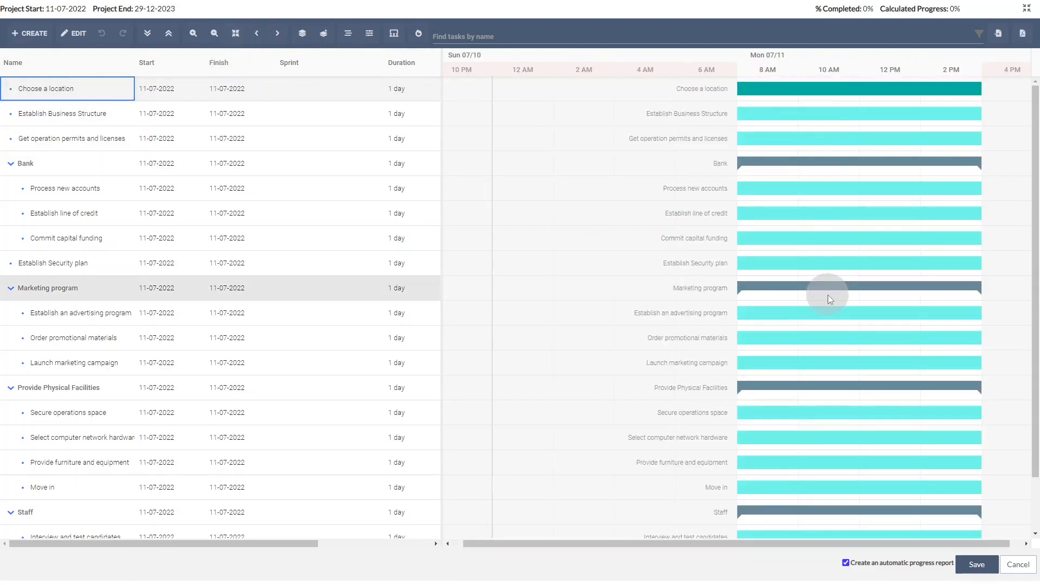
click(215, 34)
click(215, 34)
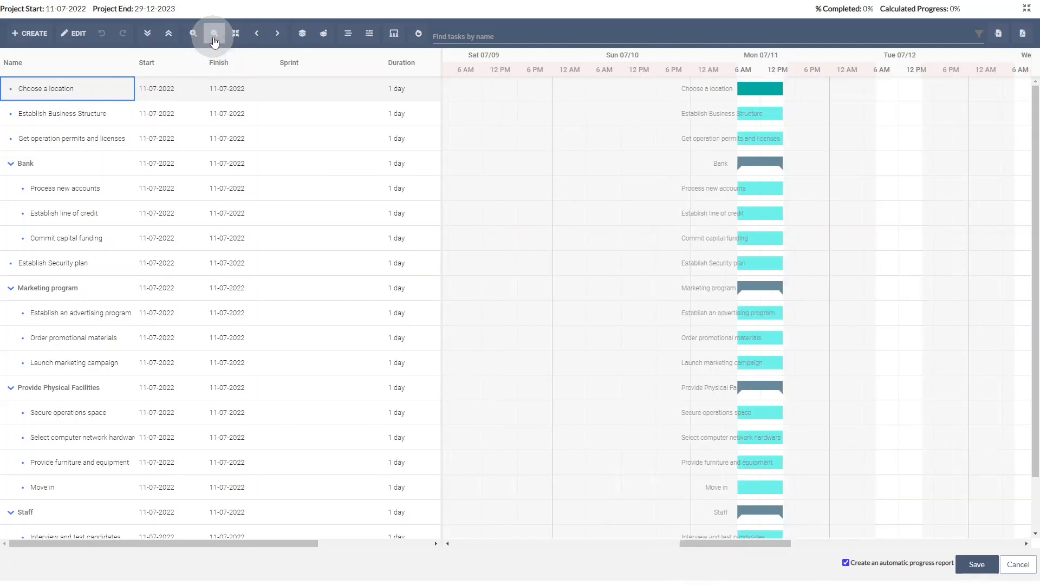
click(214, 33)
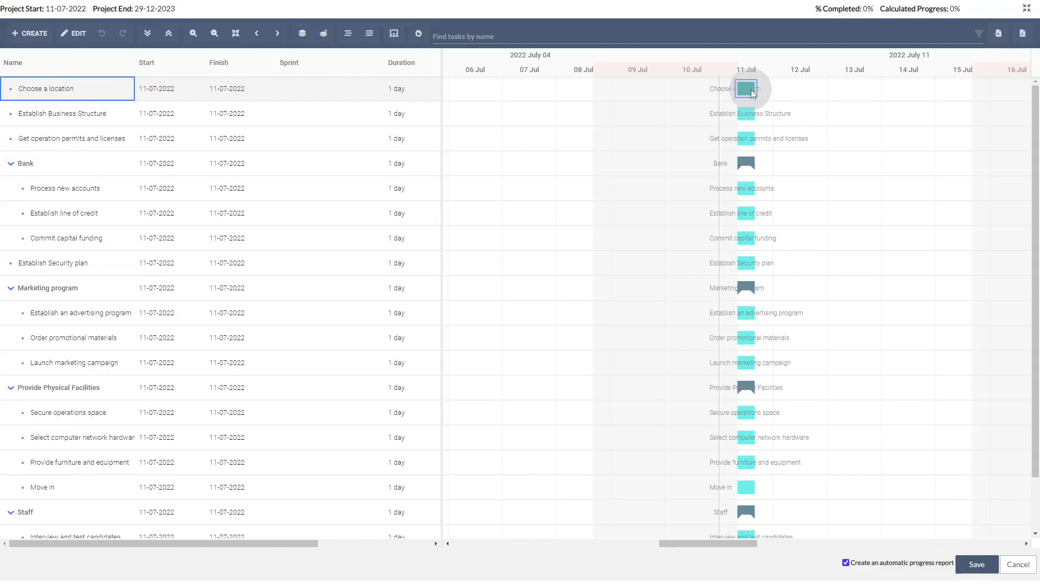
Step: Link Choose a location to Establish Business Structure with a finish-to-start dependency in the timeline
click(766, 99)
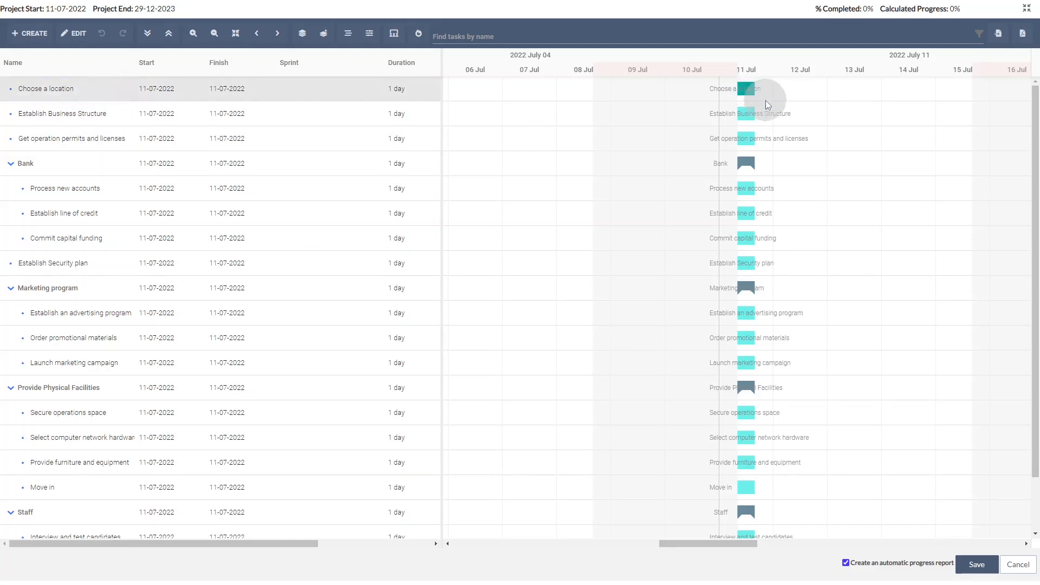
mouse_move(754, 92)
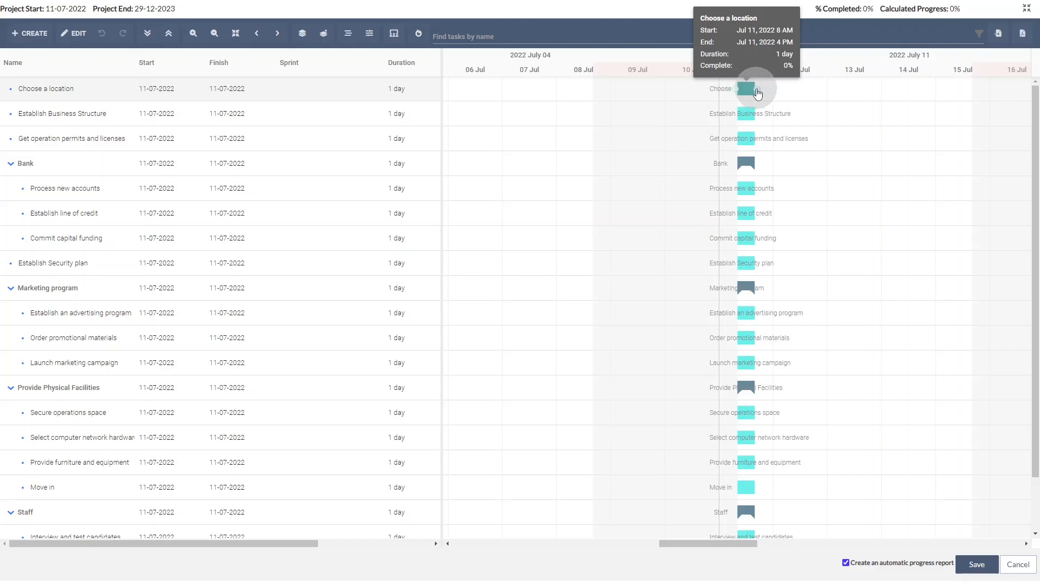
drag(757, 90, 738, 114)
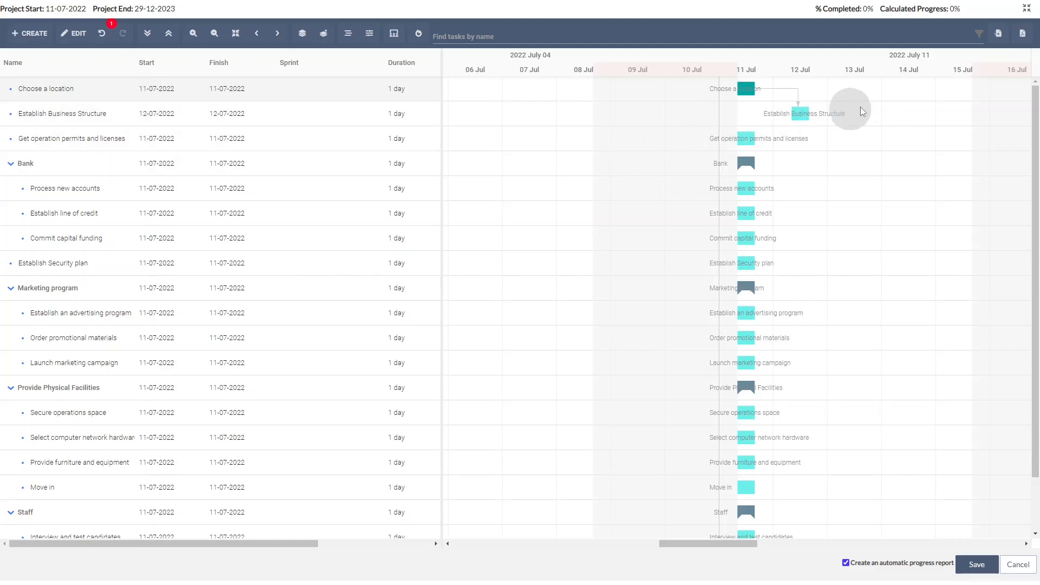
Step: Widen the task table until all its columns show and move the Predecessors column in front of Name
drag(441, 199, 353, 200)
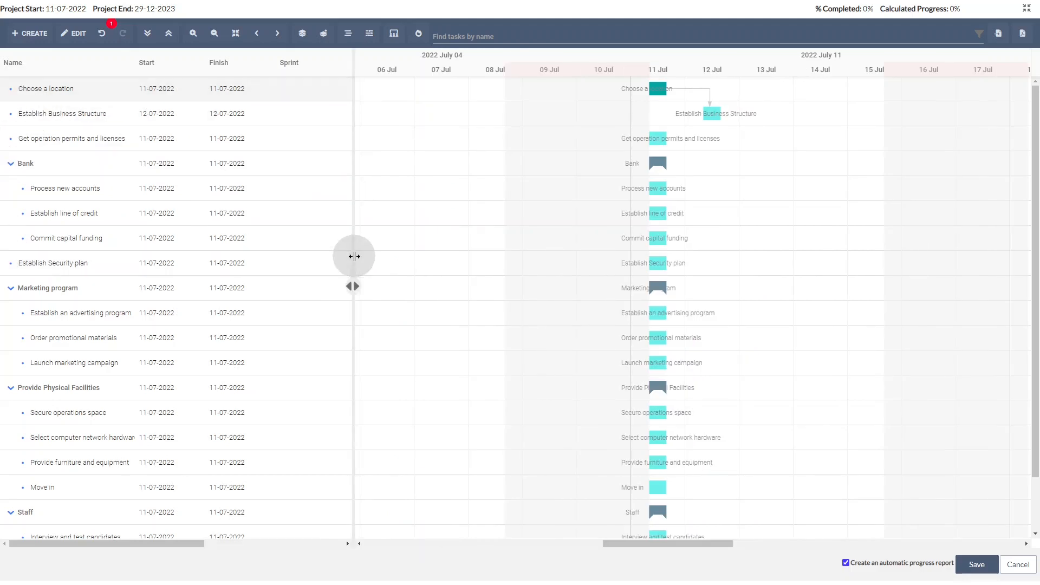
drag(352, 255, 798, 271)
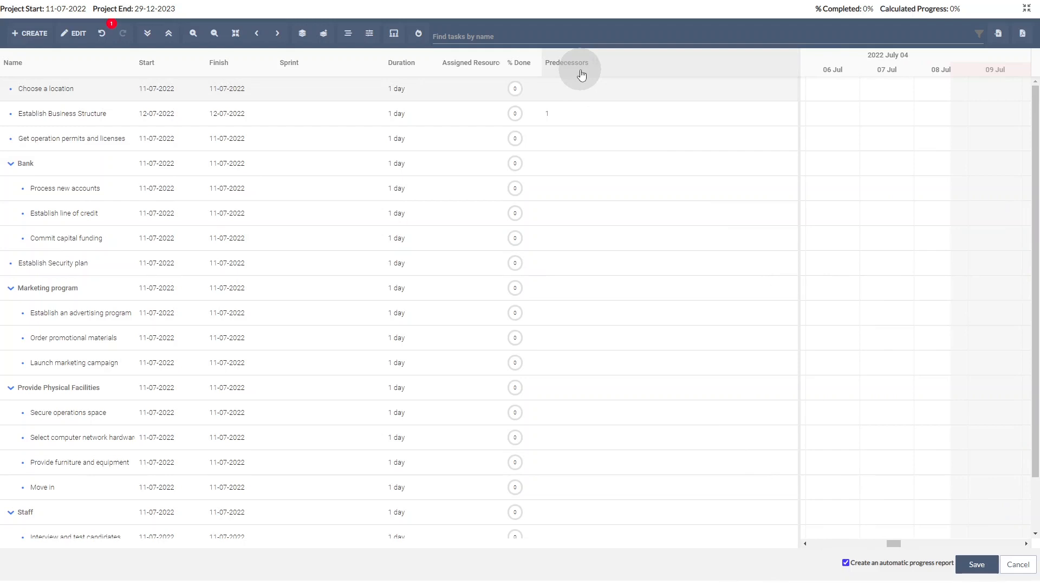
drag(577, 68, 53, 68)
Step: Choose Establish Business Structure (2) as the finish-to-start predecessor of Get operation permits and licenses
click(77, 142)
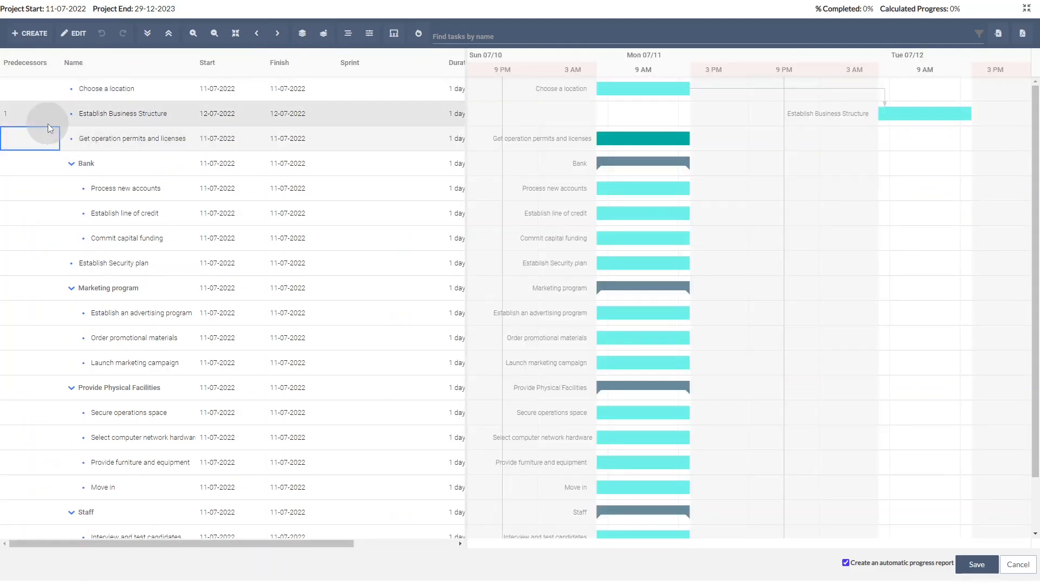
click(35, 139)
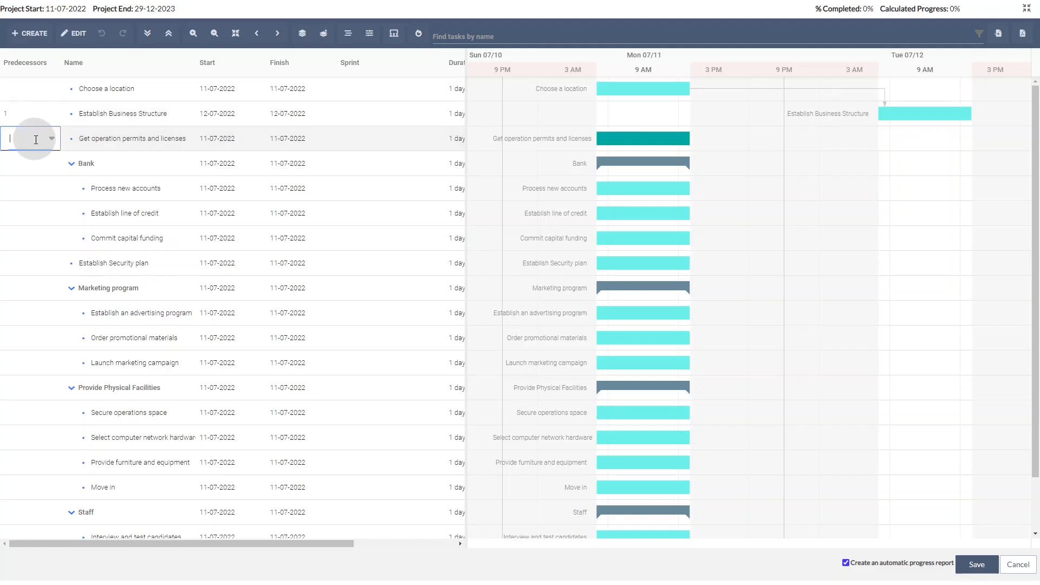
click(52, 141)
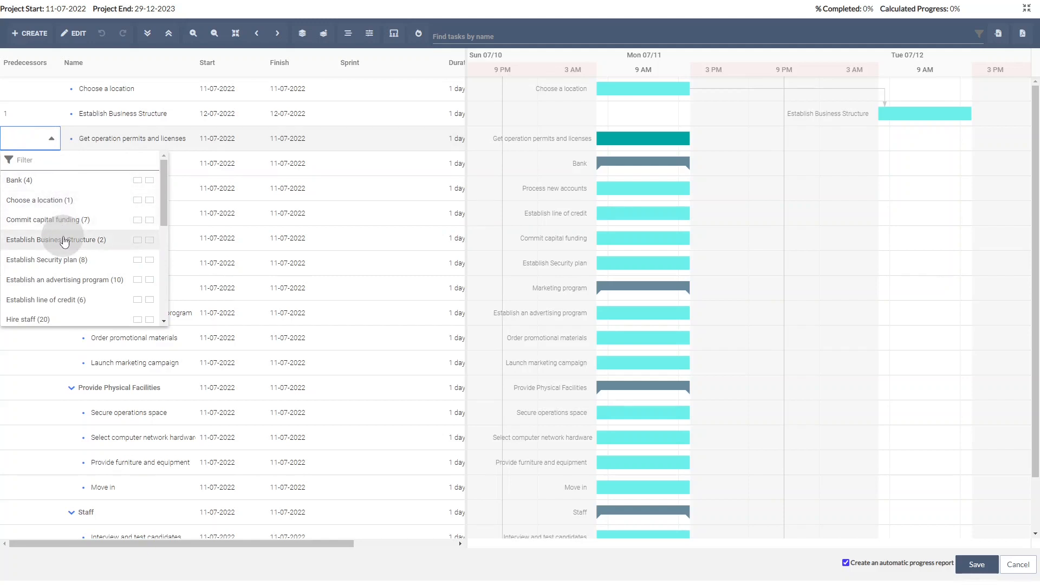
click(122, 246)
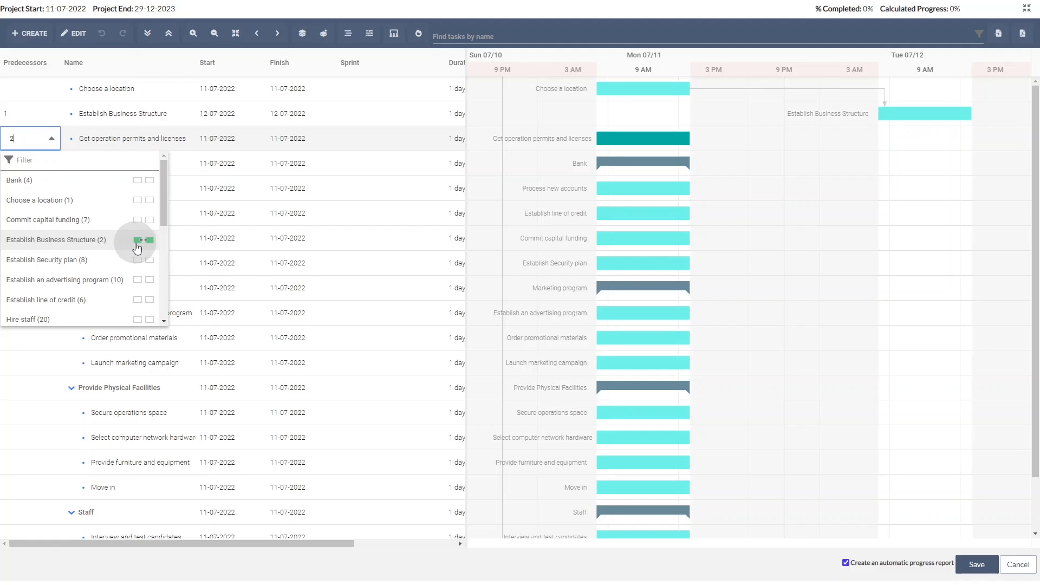
click(137, 240)
click(147, 243)
click(140, 244)
click(148, 241)
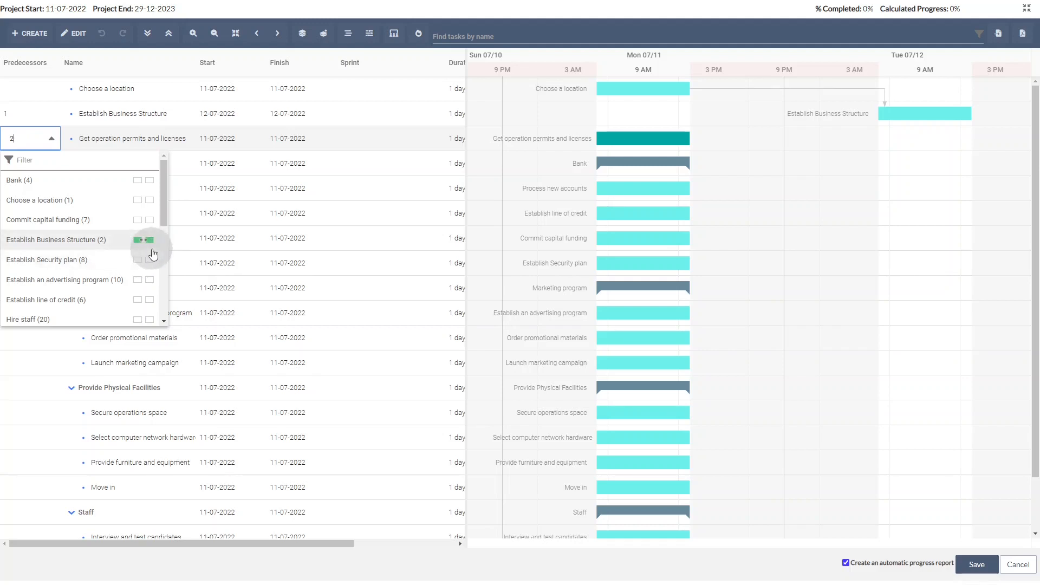
click(37, 97)
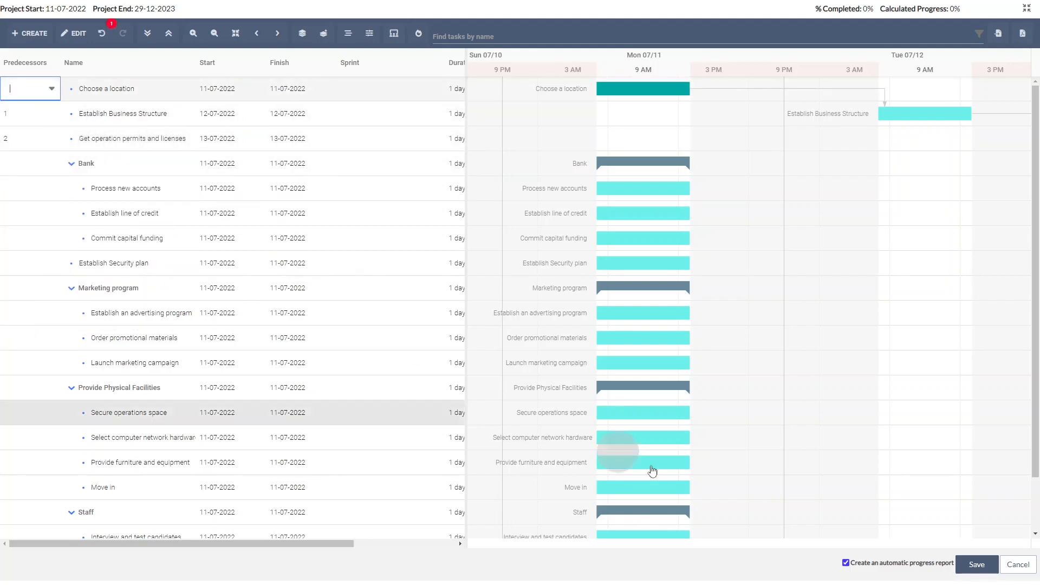
Step: Show the WBS column and the unnamed sequence-number column in the task table
mouse_move(607, 541)
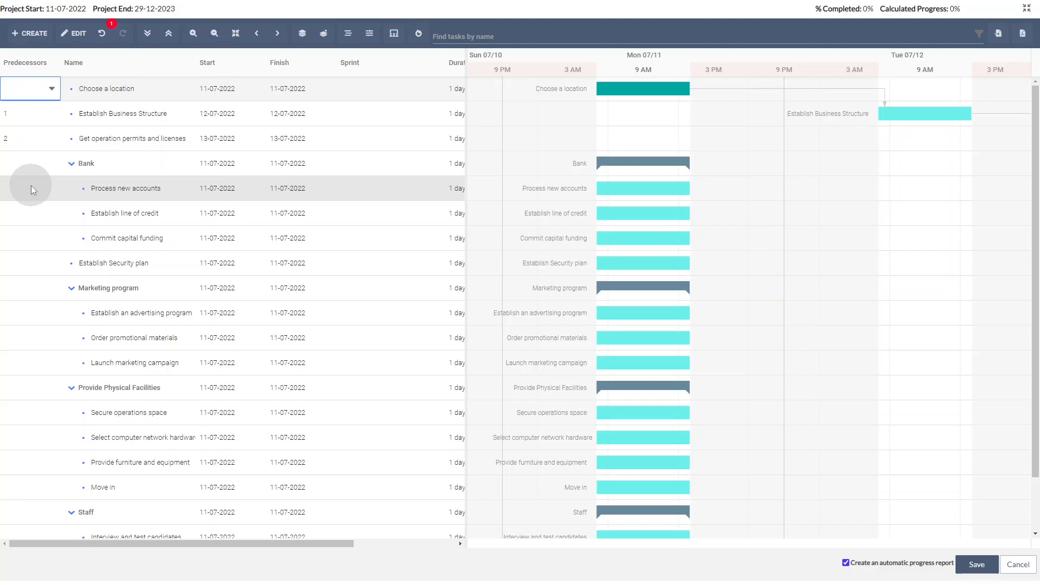
right_click(143, 72)
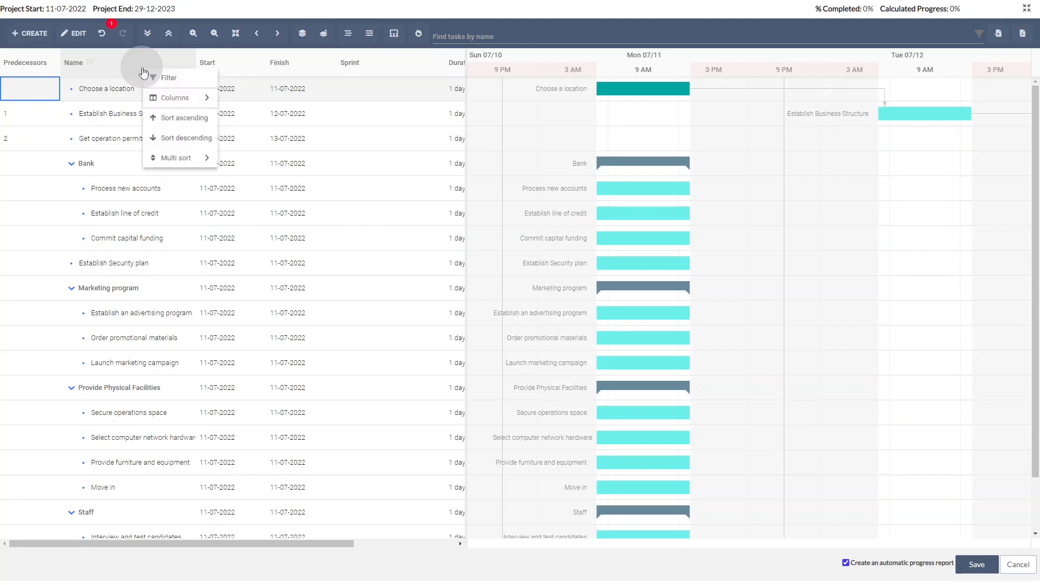
mouse_move(163, 99)
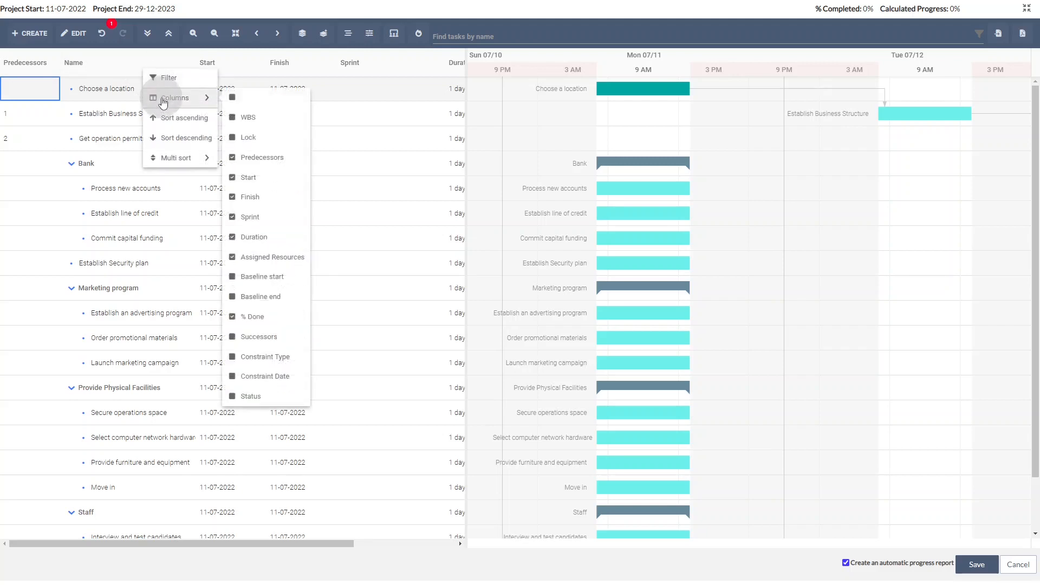
click(234, 117)
click(233, 99)
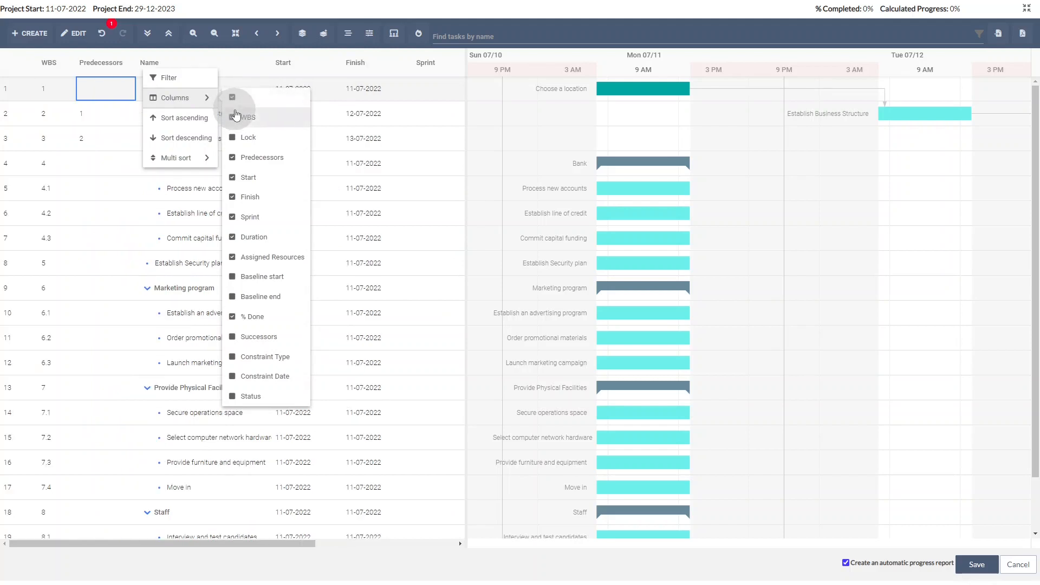
click(261, 12)
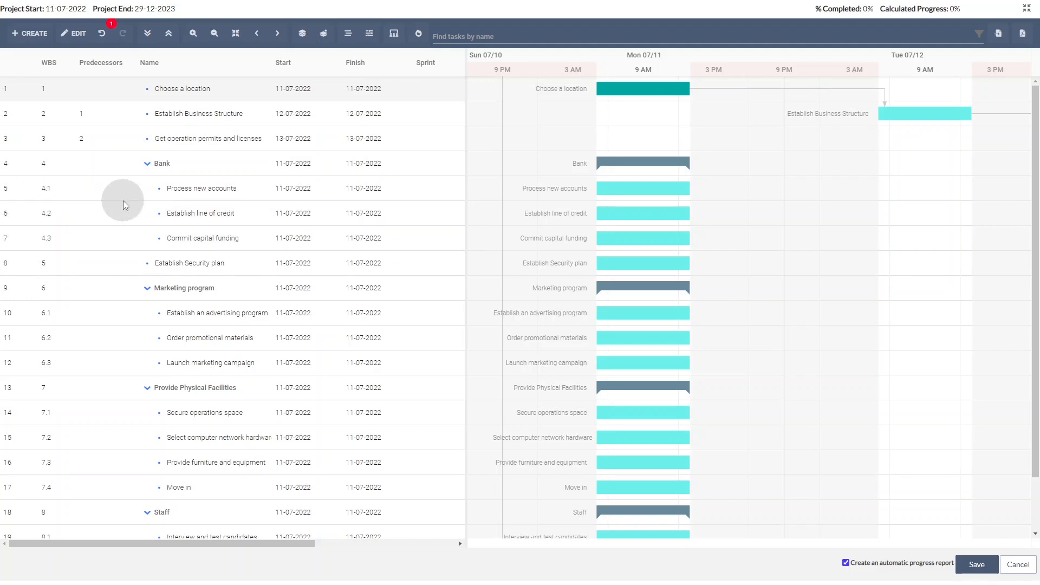
click(99, 190)
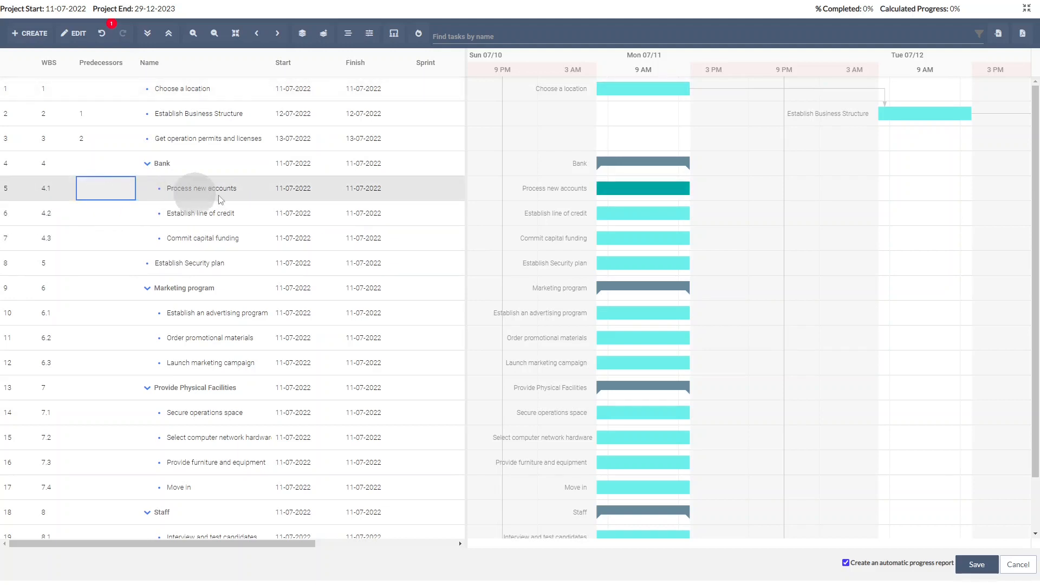
click(111, 190)
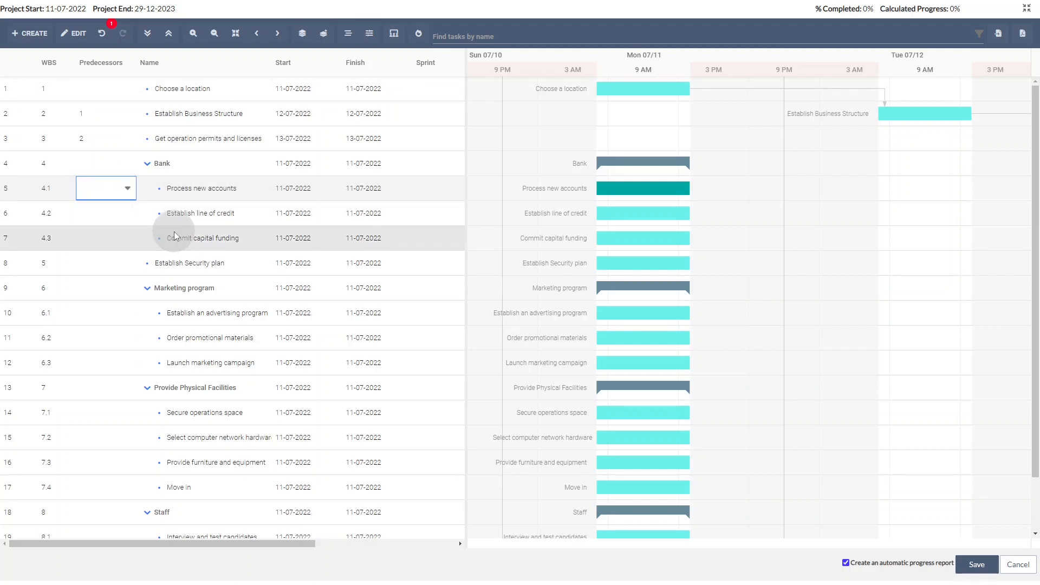
text(3)
click(113, 213)
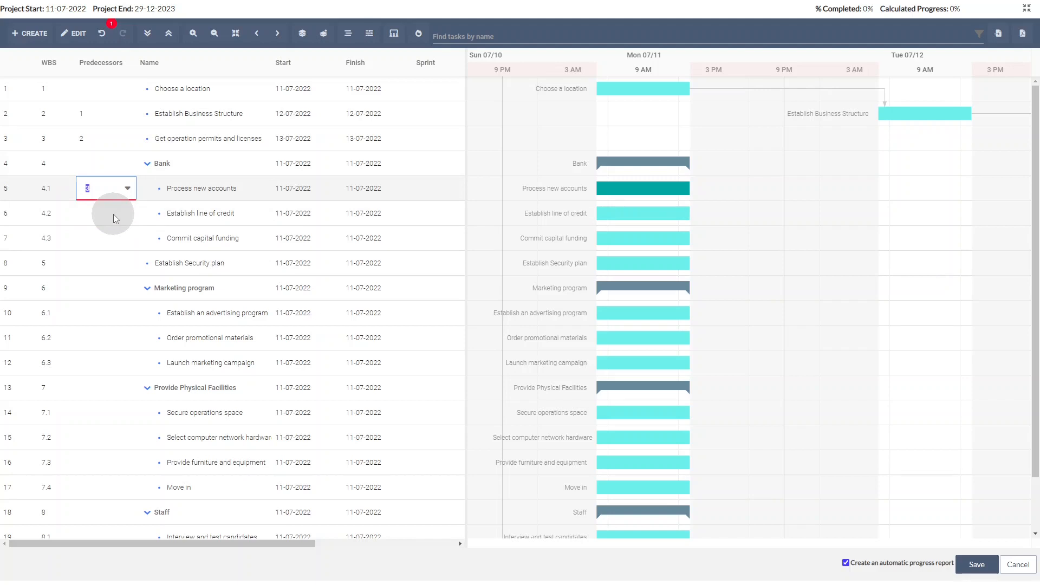
click(129, 189)
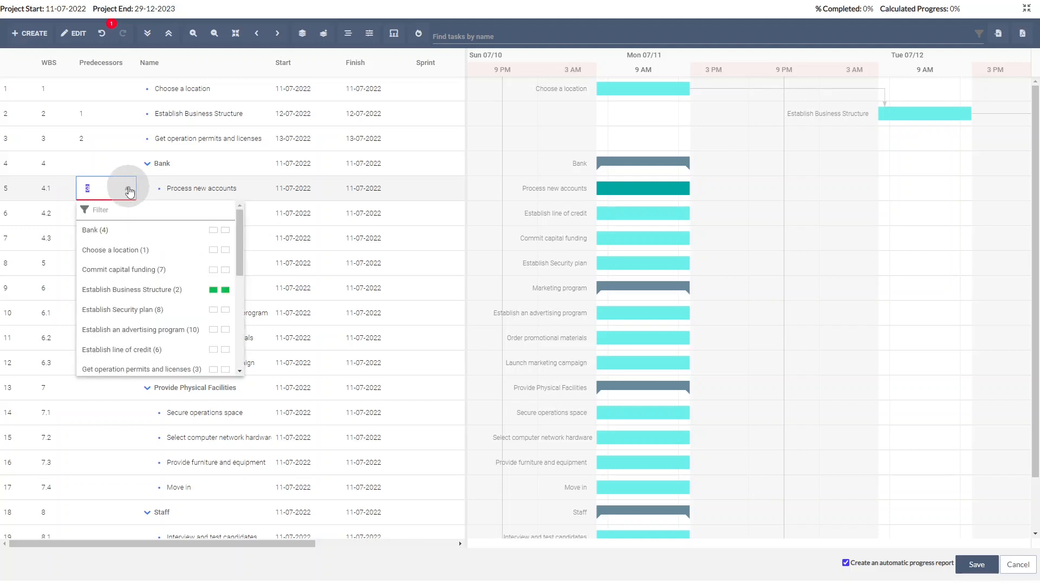
click(129, 189)
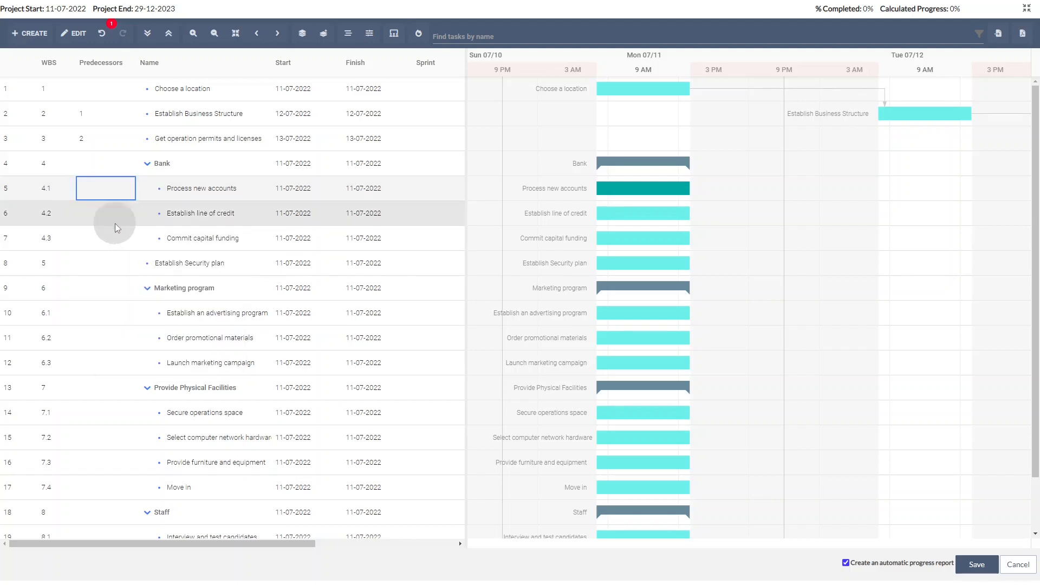
click(114, 223)
click(111, 236)
click(110, 221)
click(111, 193)
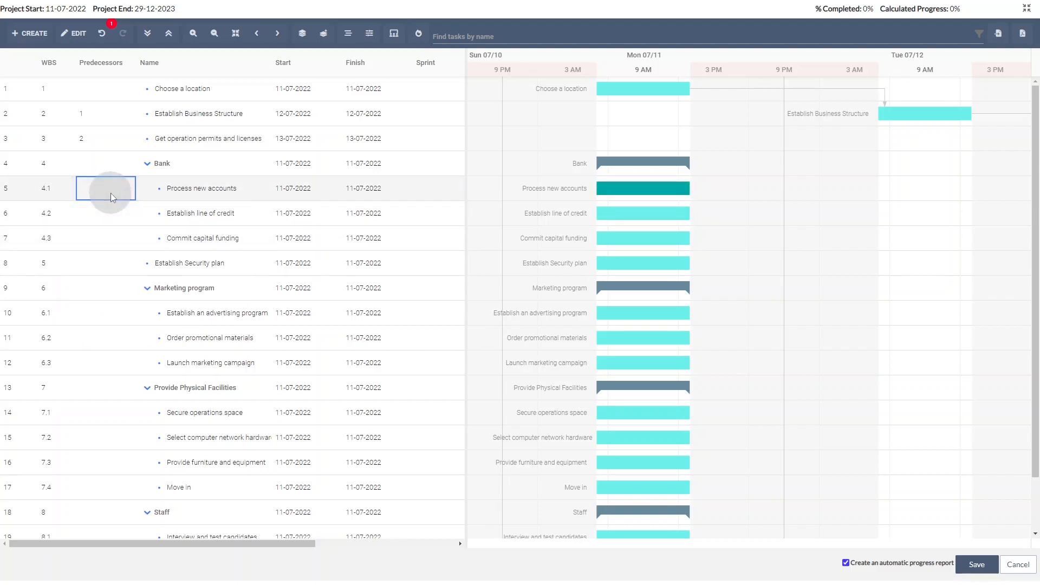
Step: Set the predecessors of Process new accounts, Establish line of credit and Commit capital funding to 3, 5 and 6
click(110, 191)
text(3)
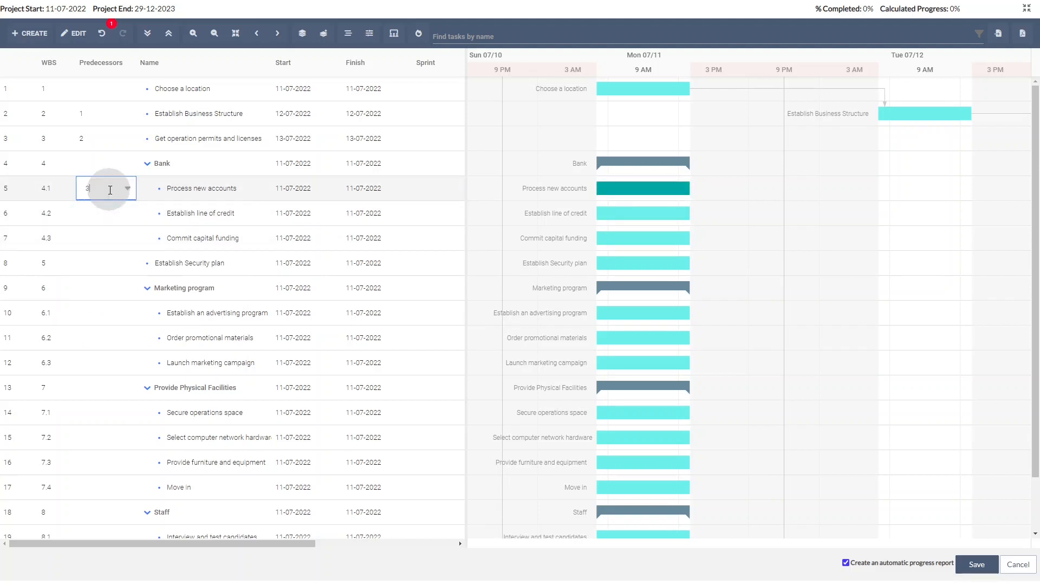
click(123, 215)
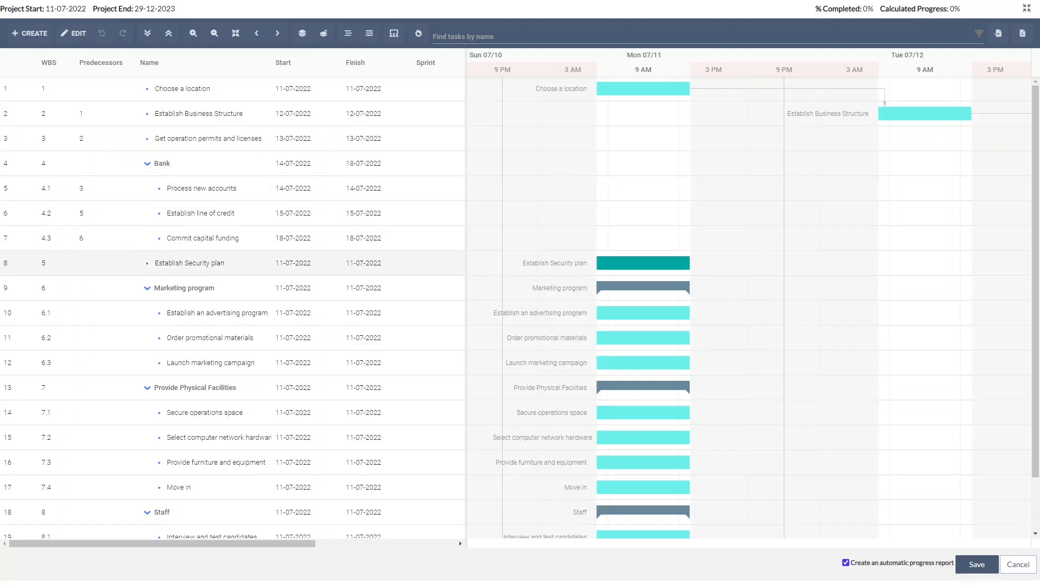
Step: Zoom the timeline out to days and link Establish an advertising program to Order promotional materials, finish to start
click(106, 262)
click(214, 33)
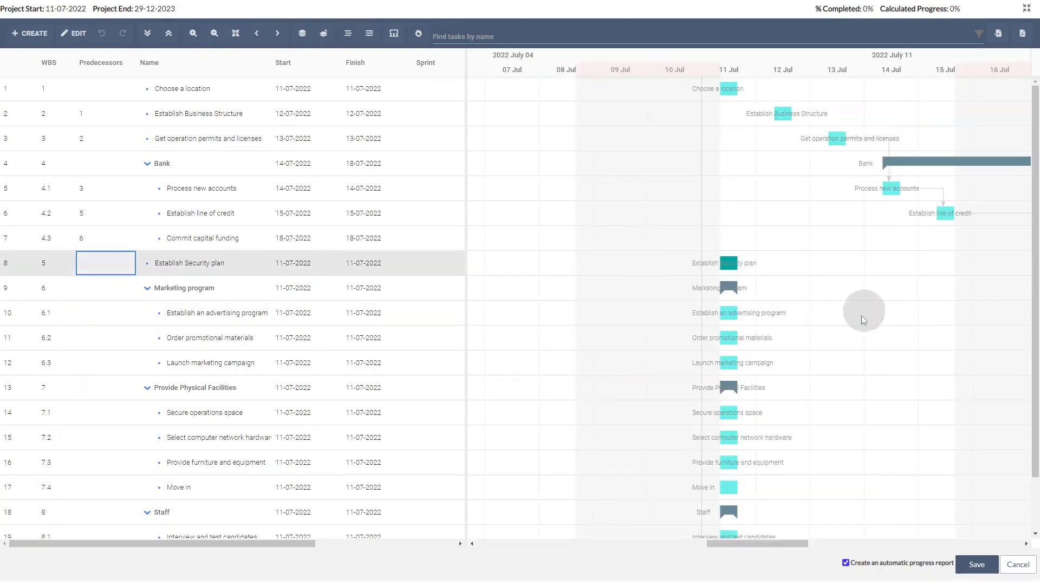
drag(693, 543, 780, 543)
drag(584, 313, 568, 338)
Step: Chain Move in, Interview and test candidates, Hire staff and Train staff with finish-to-start dependencies
scroll(577, 423, down, 2)
drag(584, 502, 569, 525)
drag(584, 477, 569, 502)
drag(583, 426, 568, 476)
Step: Chain the tasks from Order promotional materials through Launch marketing campaign and the Provide Physical Facilities subtasks to Move in, finish to start
drag(584, 401, 569, 427)
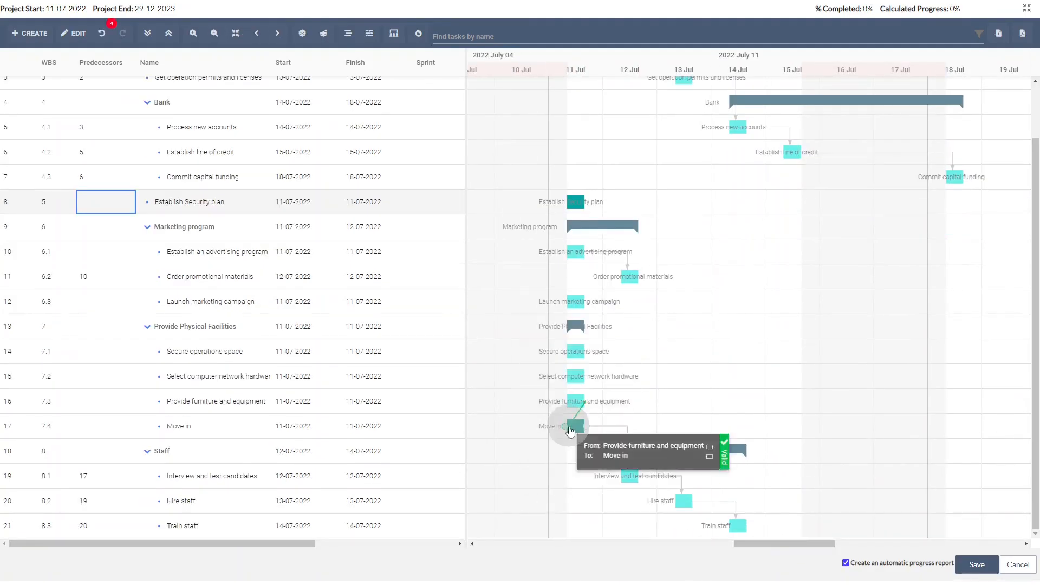
drag(583, 376, 568, 401)
drag(584, 352, 569, 376)
drag(584, 301, 570, 351)
drag(584, 277, 569, 302)
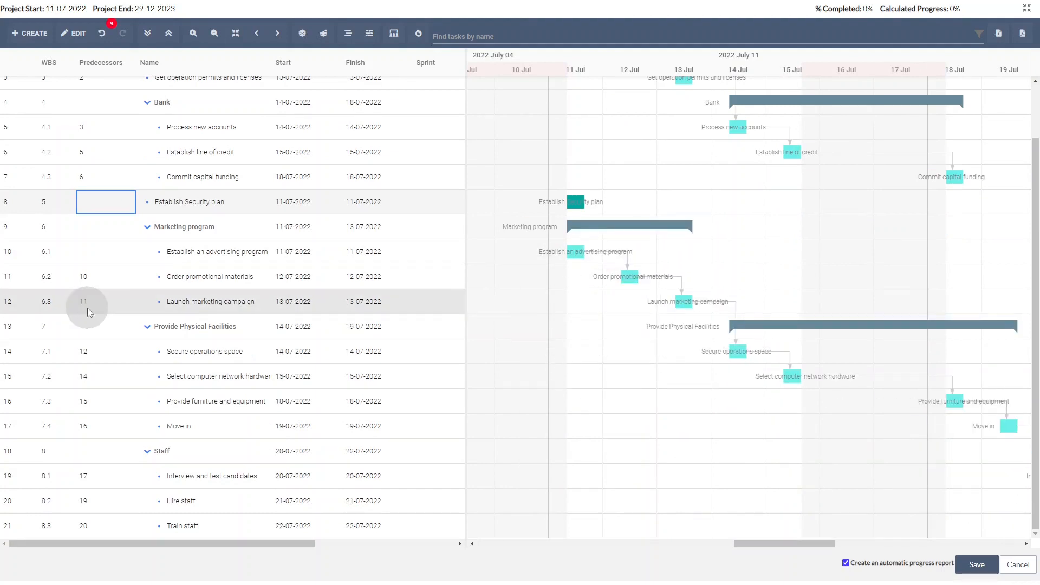
Step: Clear the predecessor of Secure operations space and undo the change
click(88, 301)
double_click(115, 352)
key(BackSpace)
key(Return)
click(99, 38)
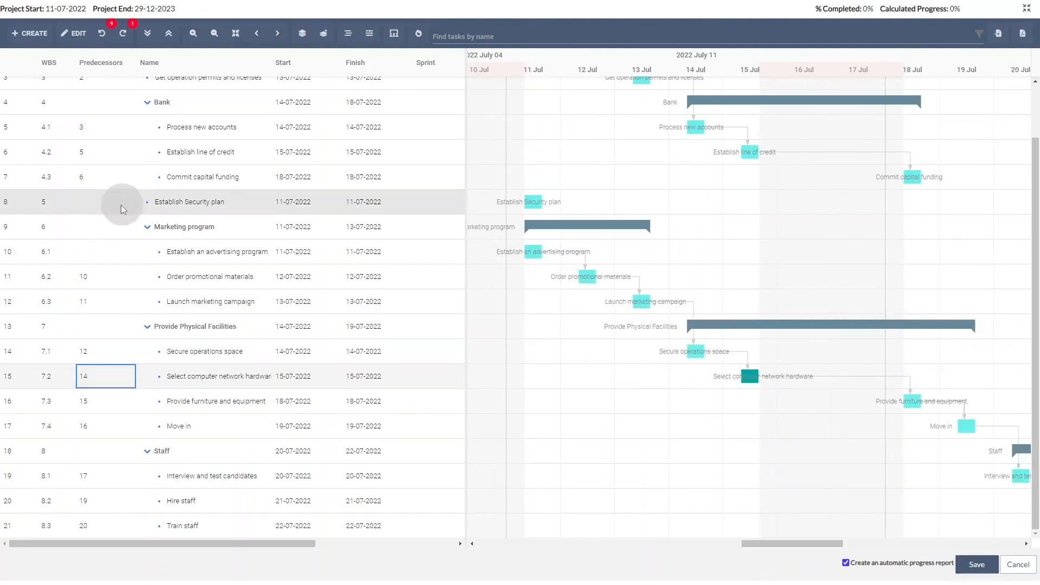
Step: Add start-to-start dependencies from Establish Business Structure to Establish Security plan, and from Establish Security plan to Establish an advertising program
scroll(279, 216, up, 2)
drag(578, 113, 530, 312)
Step: Clear the predecessor of Secure operations space and make Commit capital funding (7) its predecessor instead
click(103, 415)
mouse_move(806, 543)
mouse_down()
mouse_move(849, 543)
mouse_move(800, 543)
mouse_up()
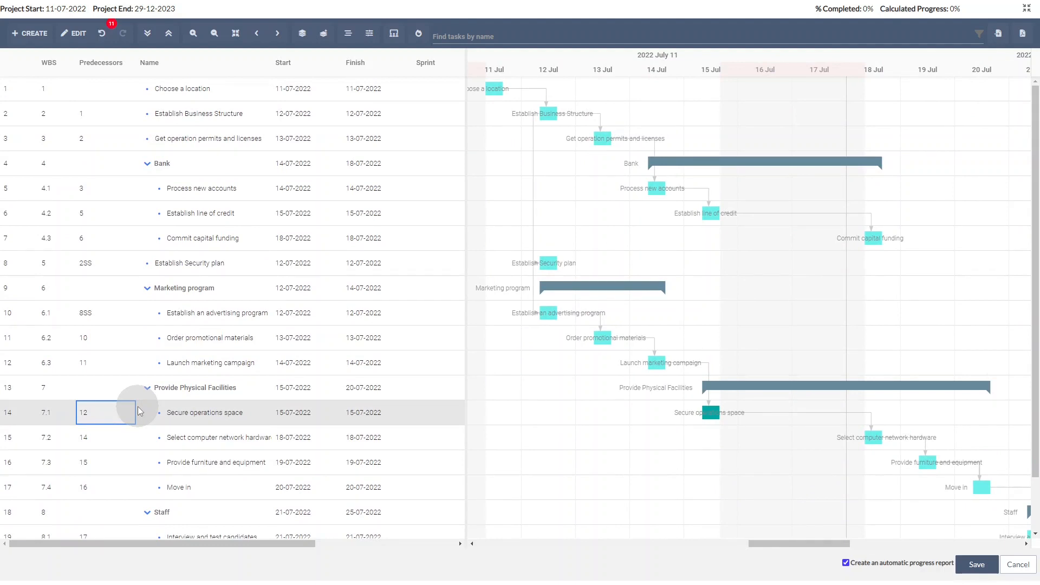
double_click(102, 412)
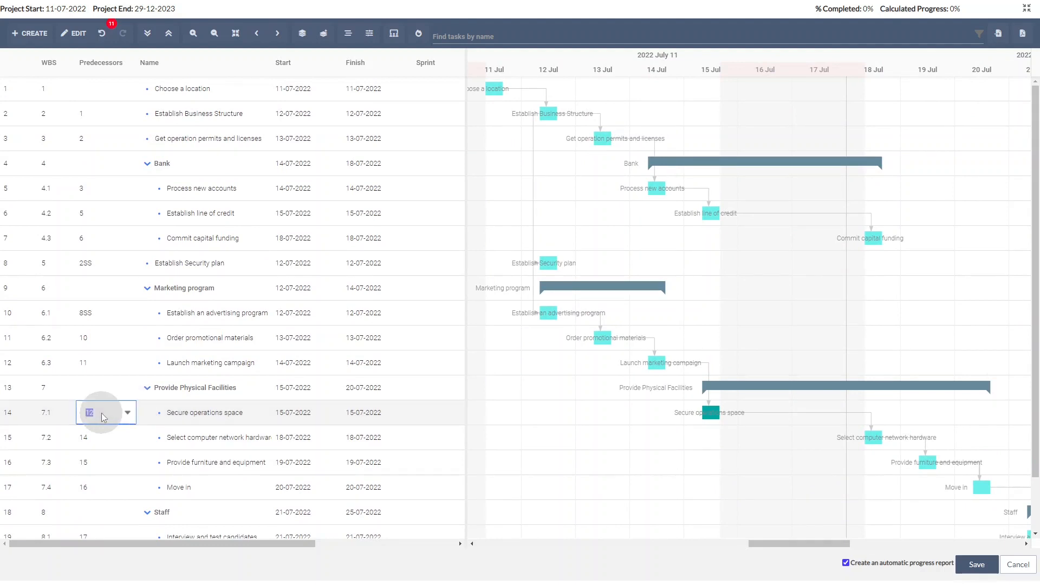
key(Delete)
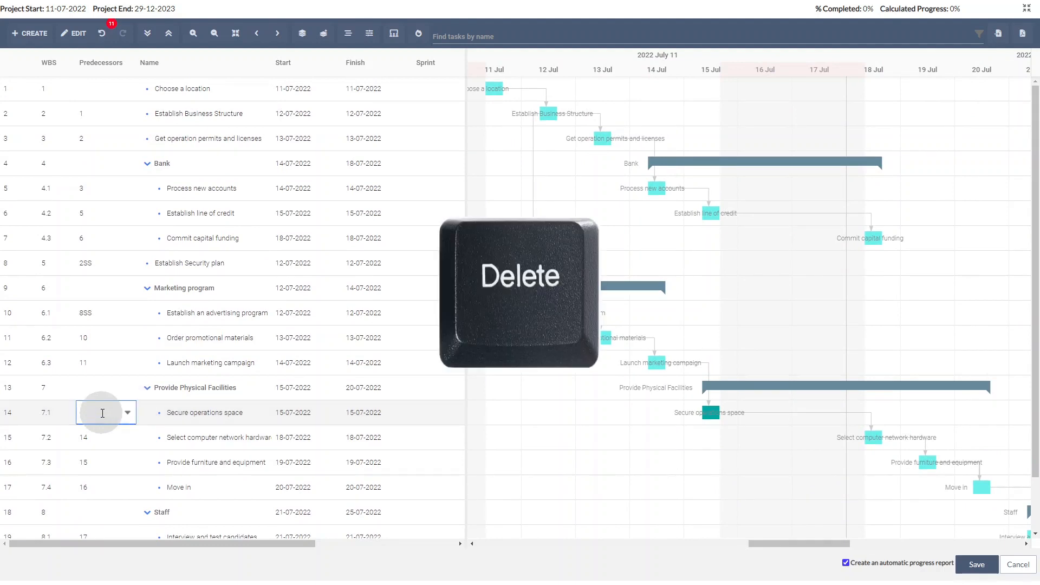
key(Return)
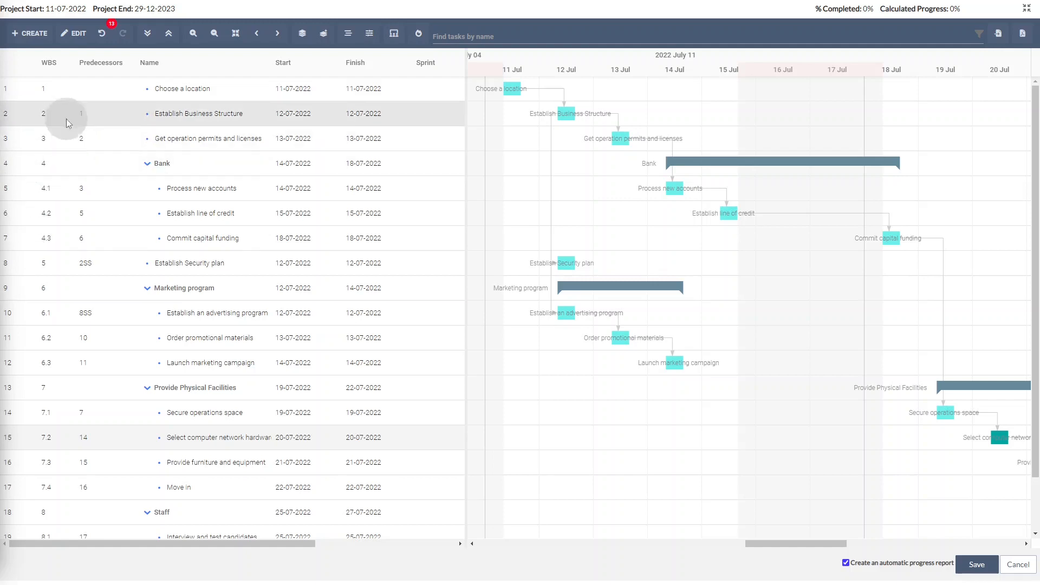
Step: Convert the Choose a location task to a milestone
click(35, 96)
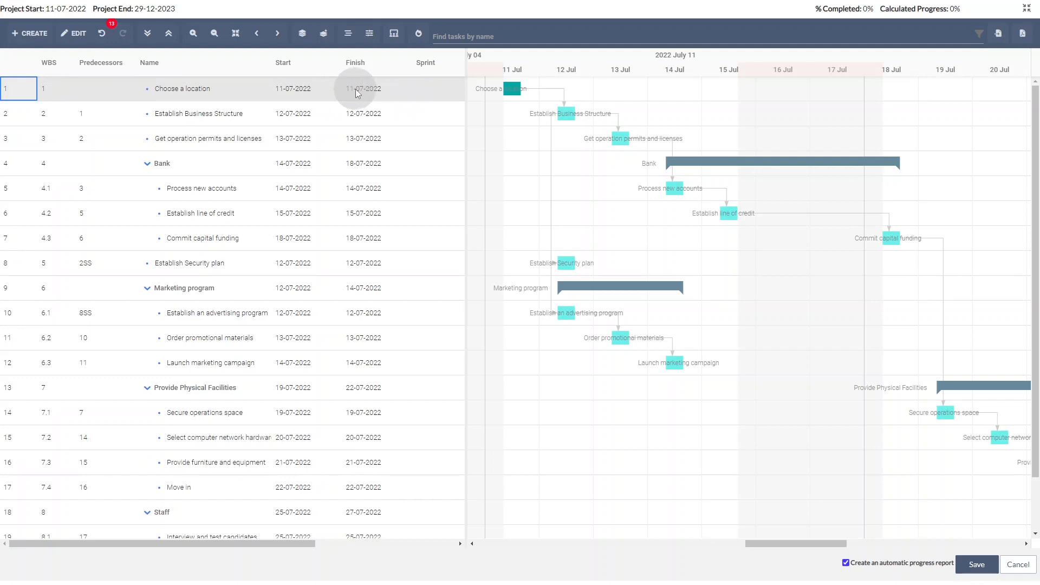
right_click(23, 92)
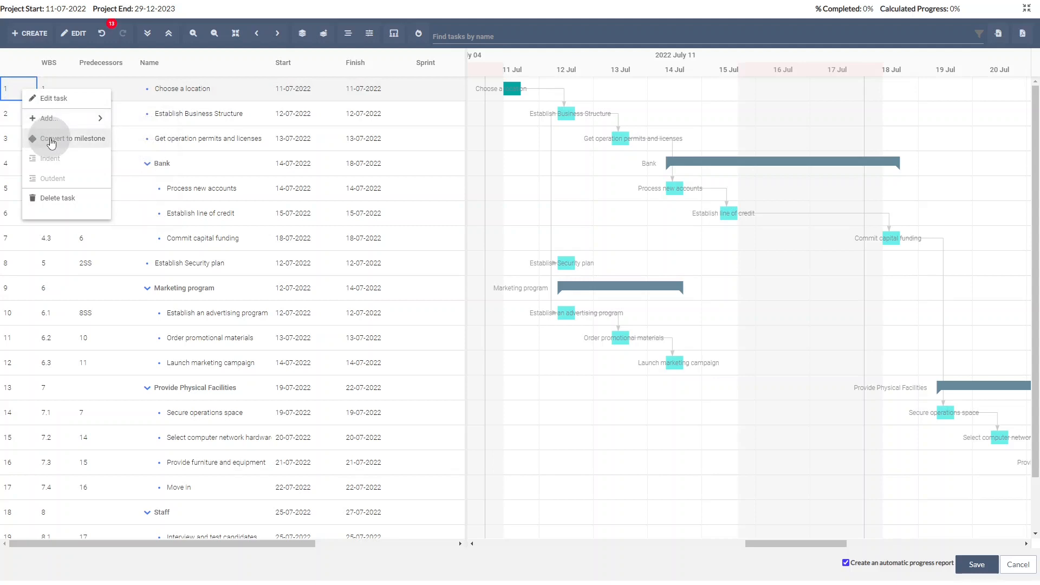
click(52, 139)
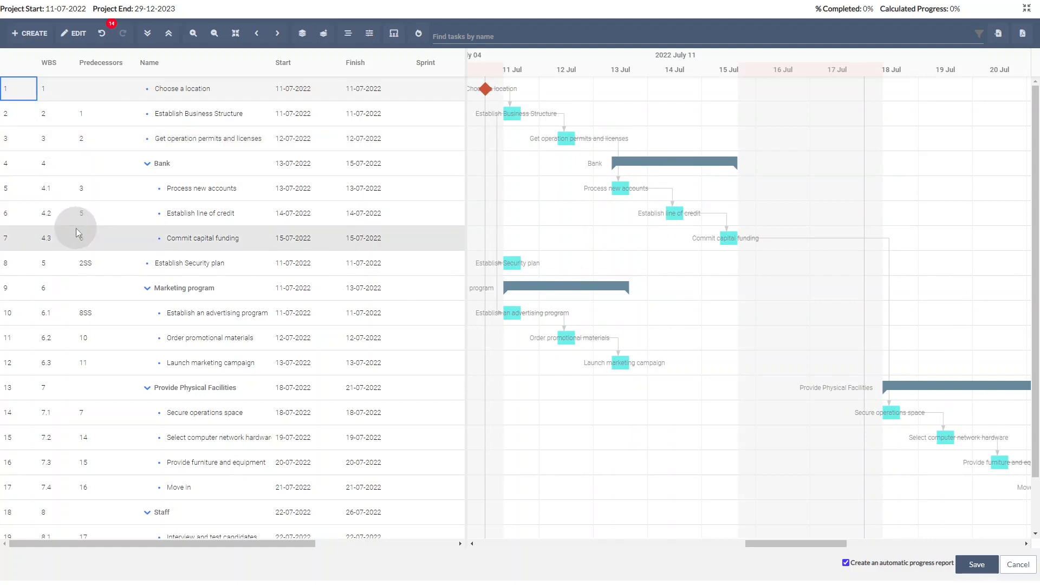
Step: Add a milestone named "Bank completed" directly below Commit capital funding
click(26, 243)
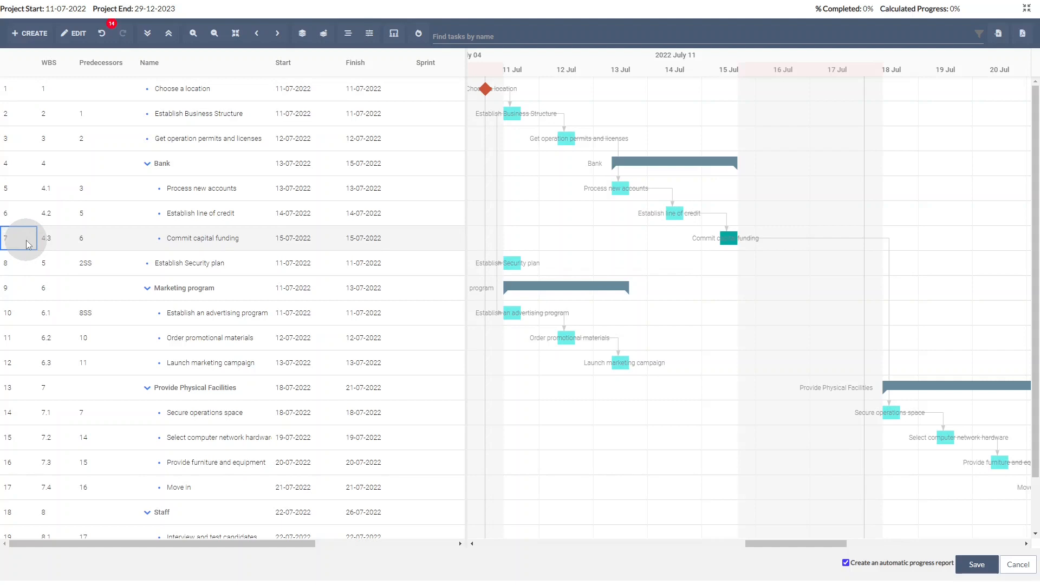
right_click(28, 244)
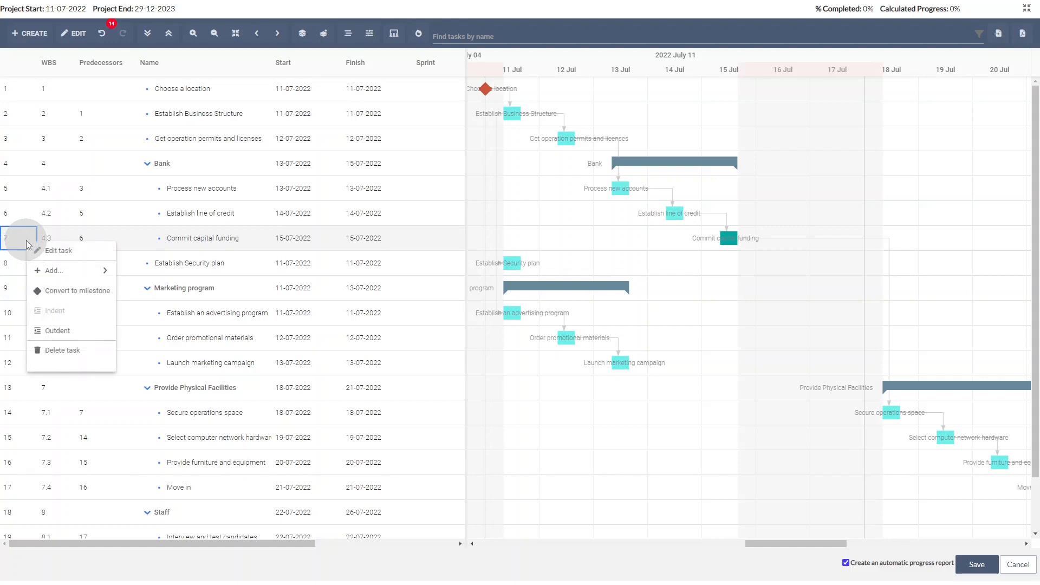
mouse_move(40, 270)
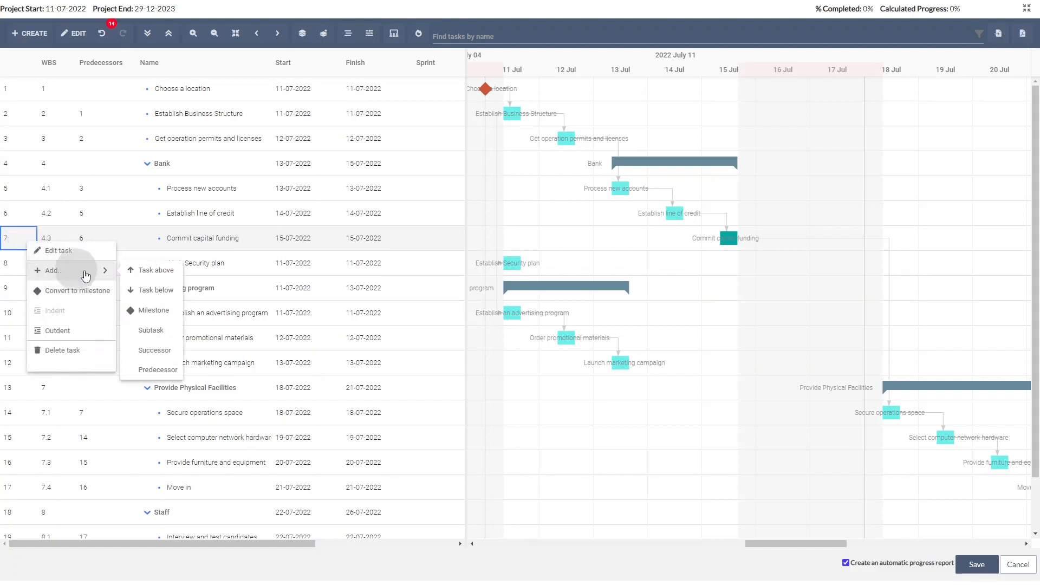
click(147, 311)
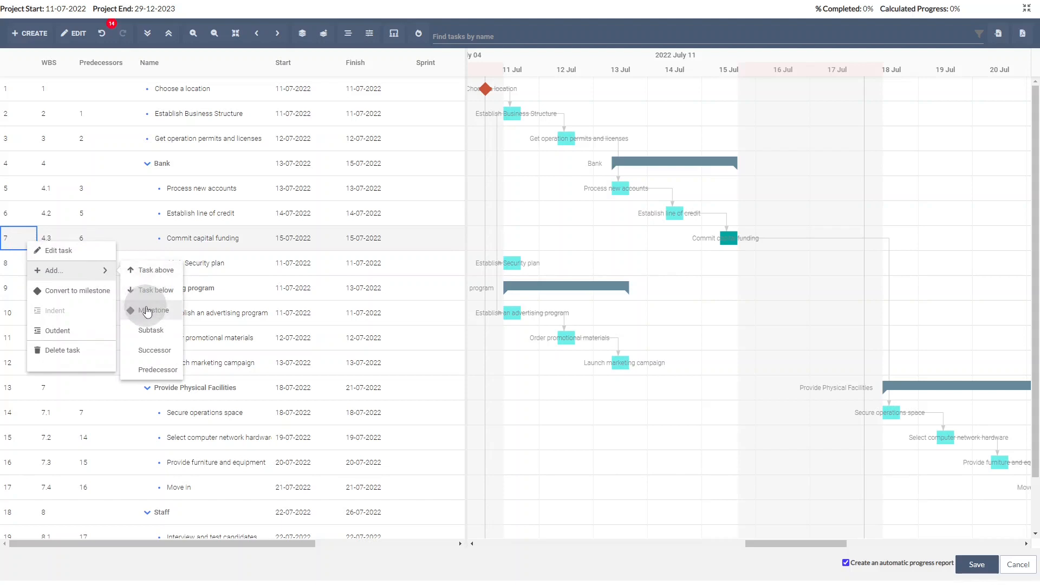
double_click(186, 269)
text(Bank completed)
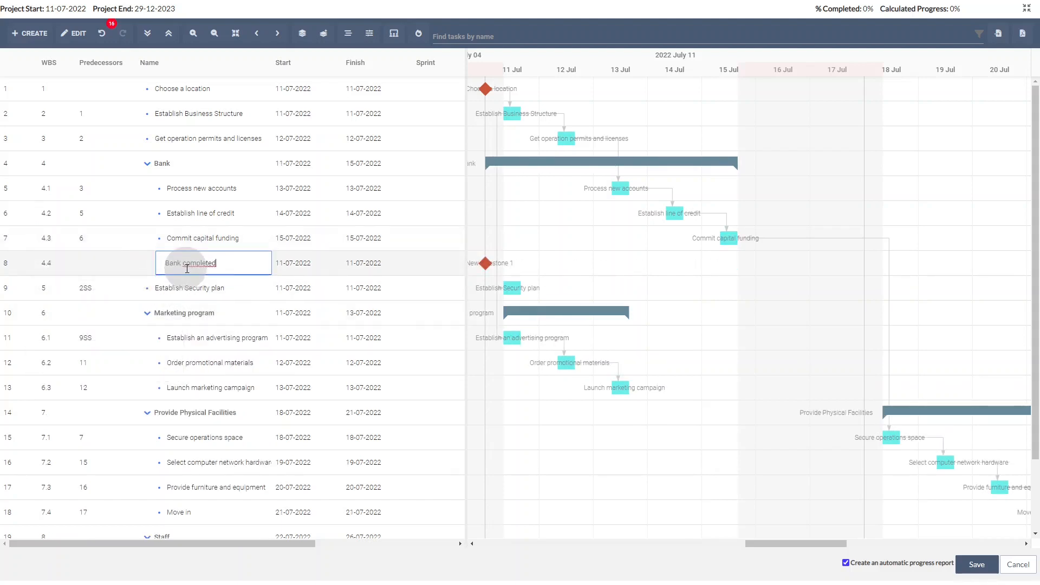
key(Tab)
Step: Make Commit capital funding (7) the predecessor of the Bank completed milestone
click(93, 264)
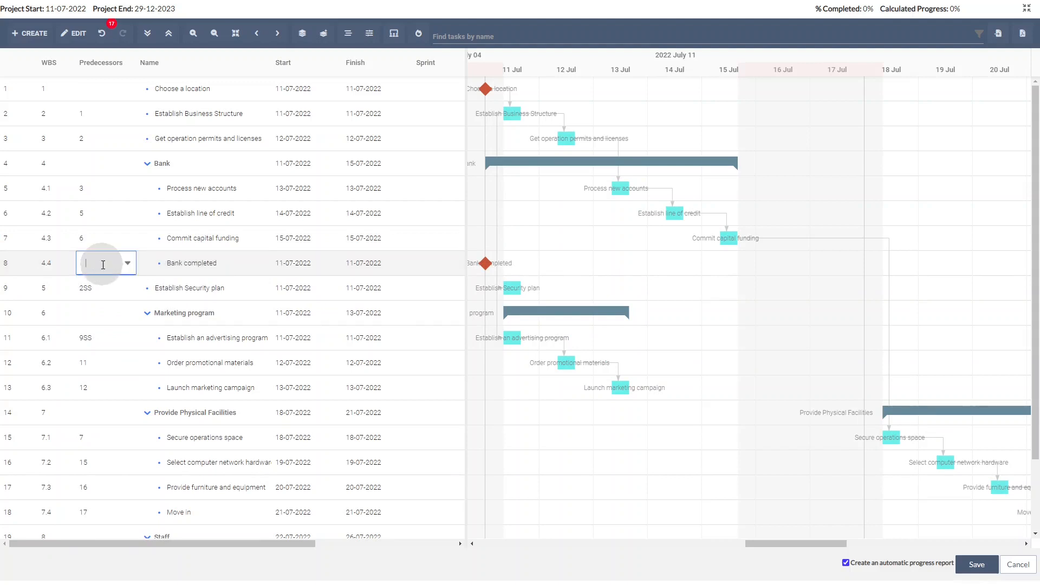
click(163, 344)
click(32, 267)
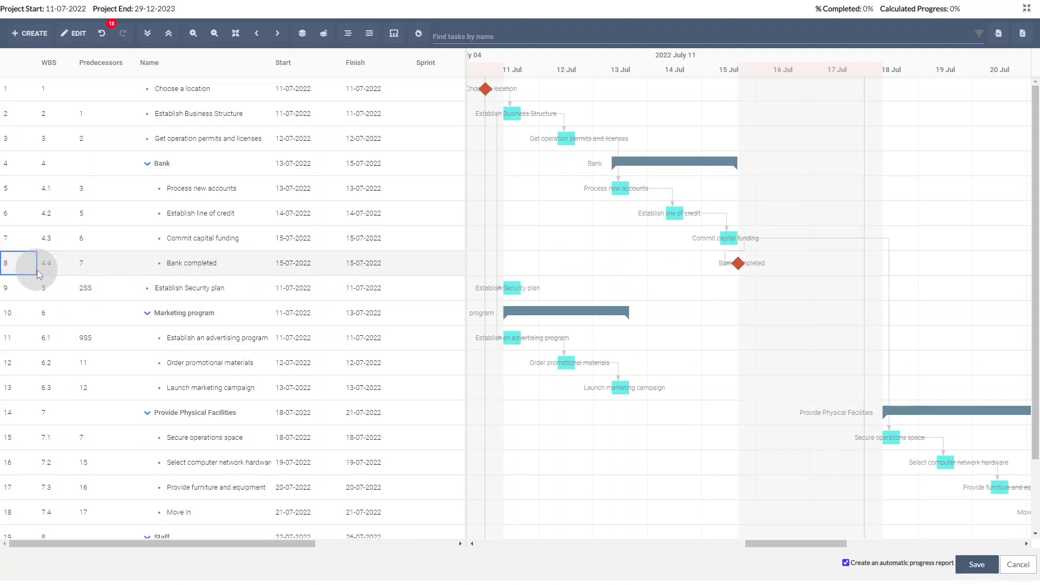
Step: Add a successor task to Launch marketing campaign and name it "Marketing program"
scroll(120, 281, down, 1)
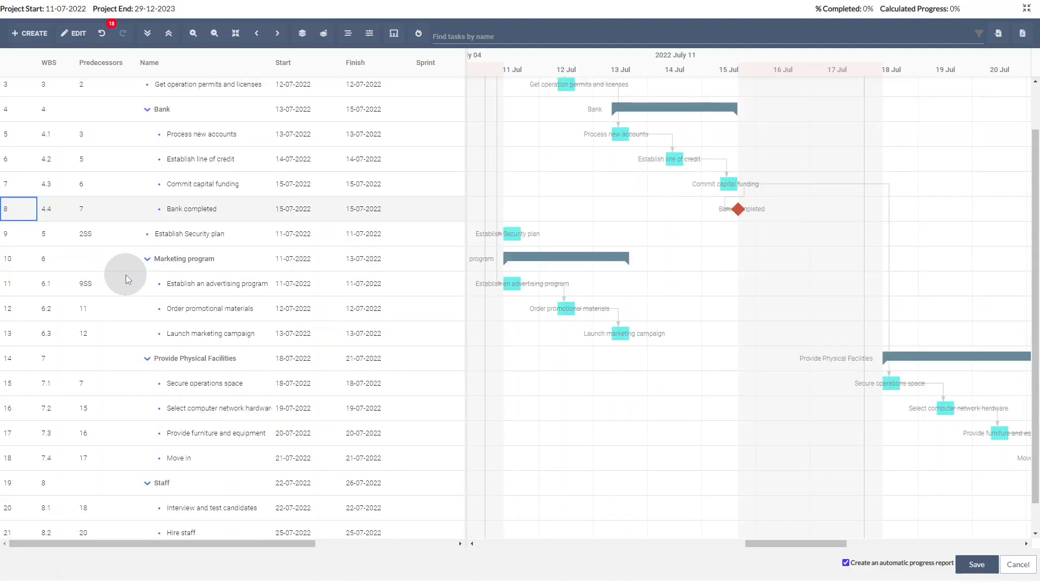
click(26, 343)
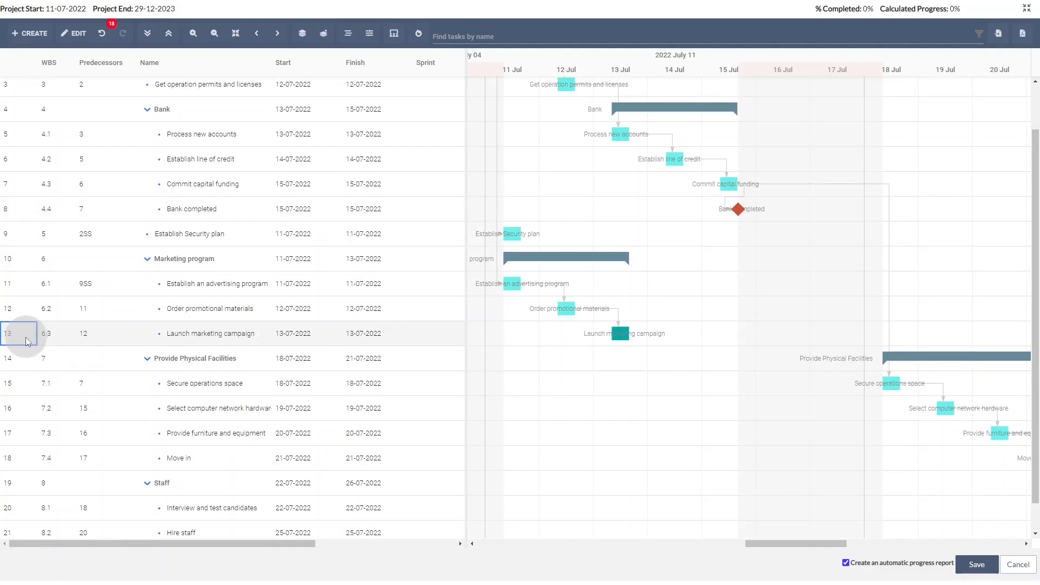
right_click(26, 341)
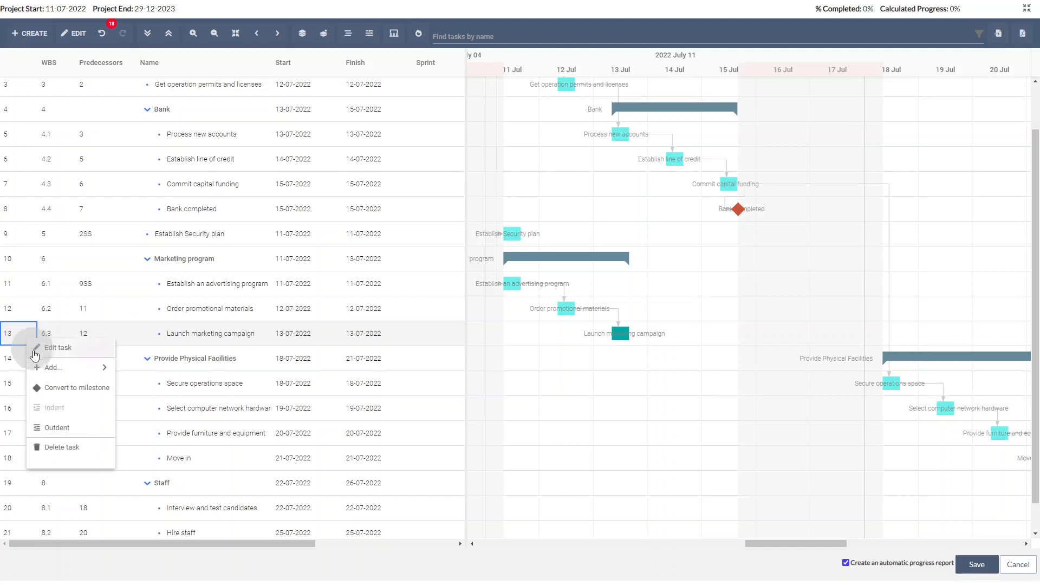
mouse_move(64, 368)
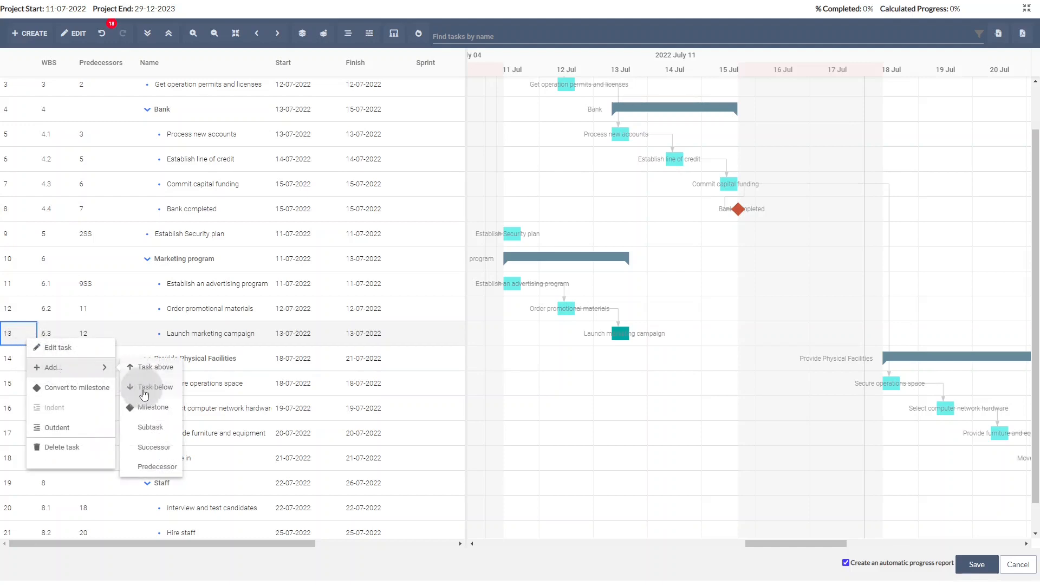
click(154, 447)
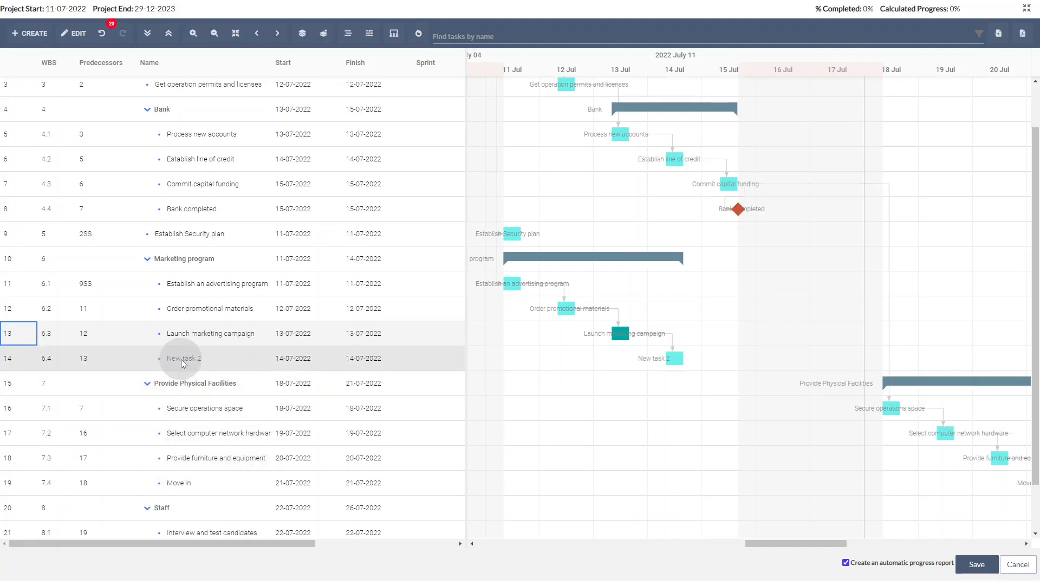
mouse_move(660, 340)
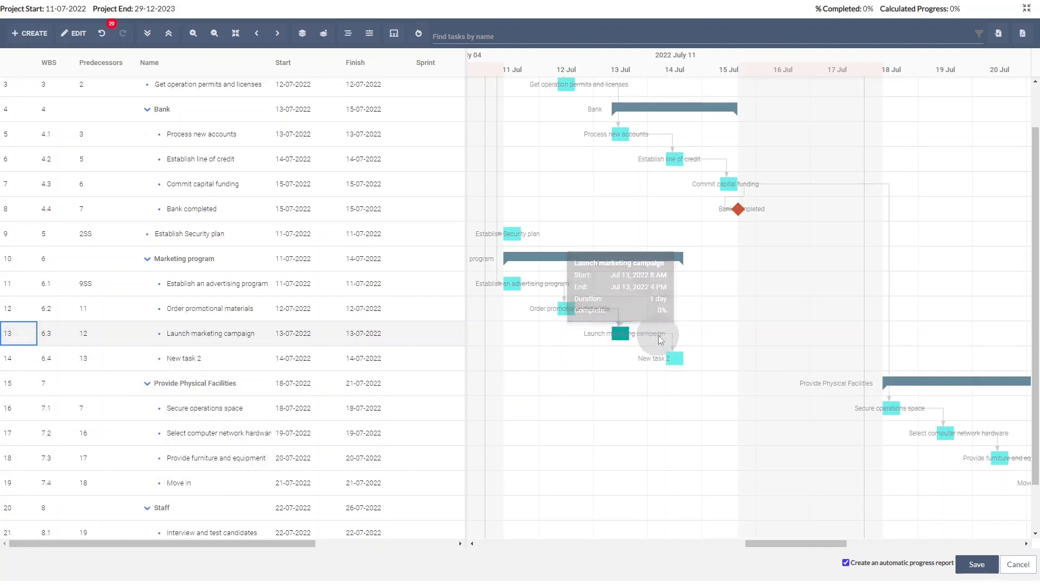
double_click(206, 361)
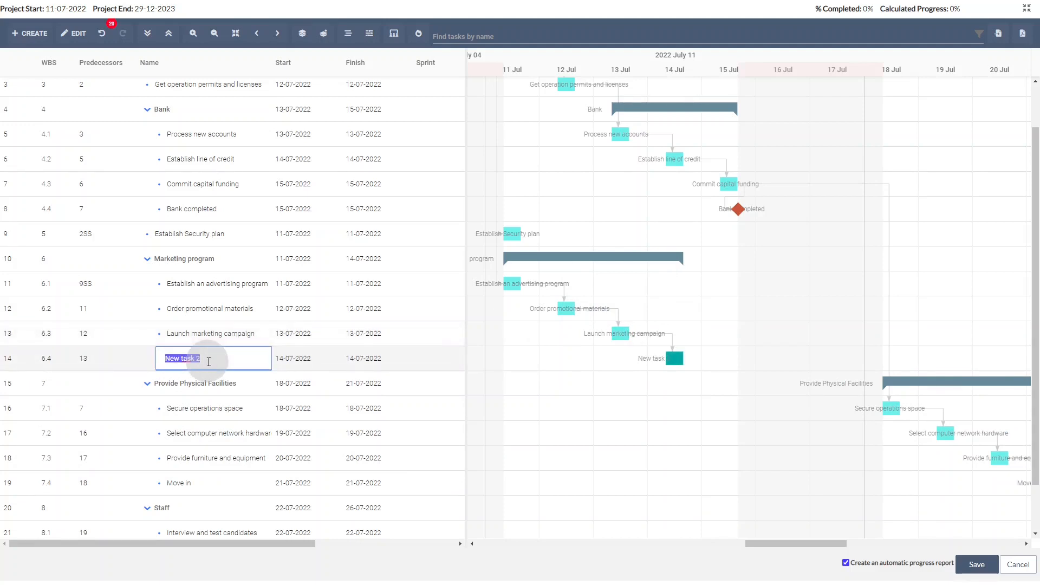
text(Marketing program)
key(Tab)
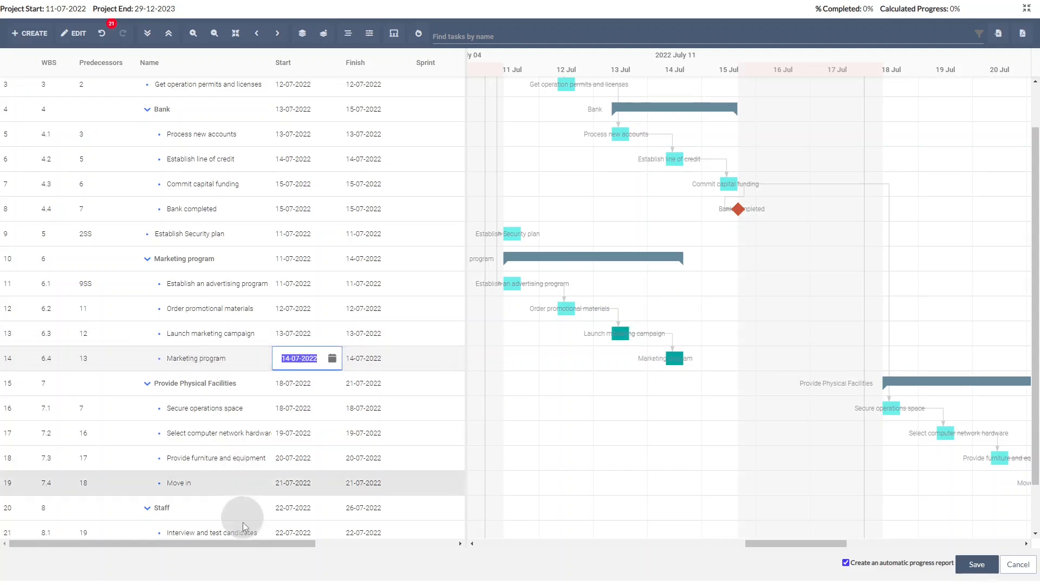
Step: Turn the Marketing program successor task (14) into a milestone by setting its duration to 0 days
drag(244, 543, 348, 399)
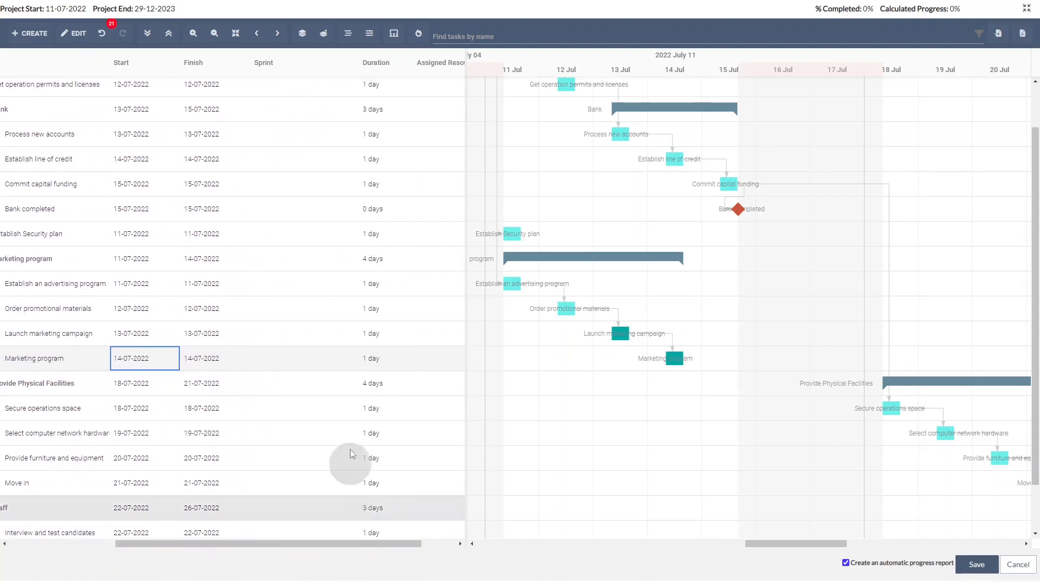
click(377, 359)
click(371, 359)
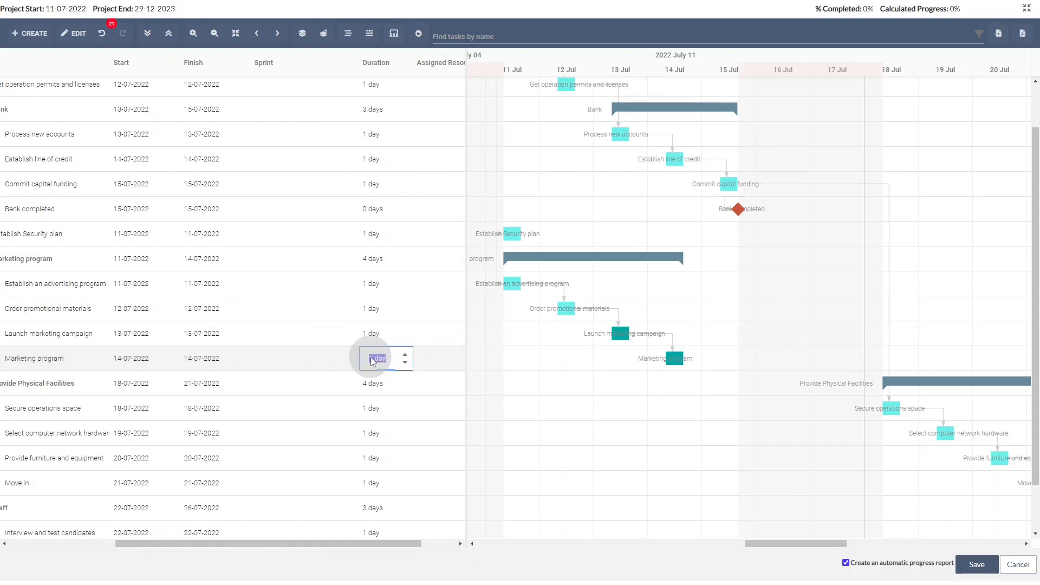
text(0)
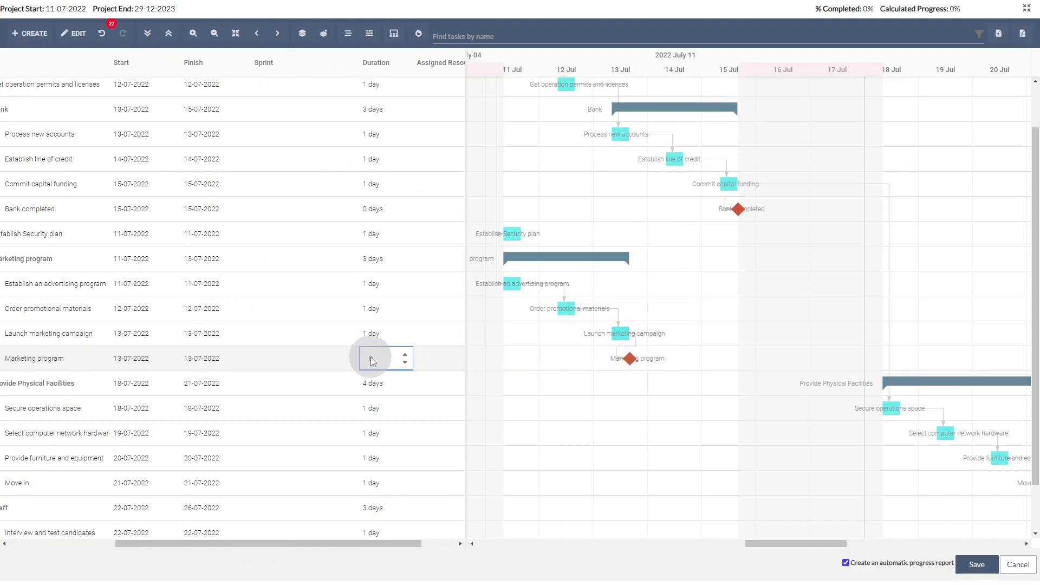
key(Return)
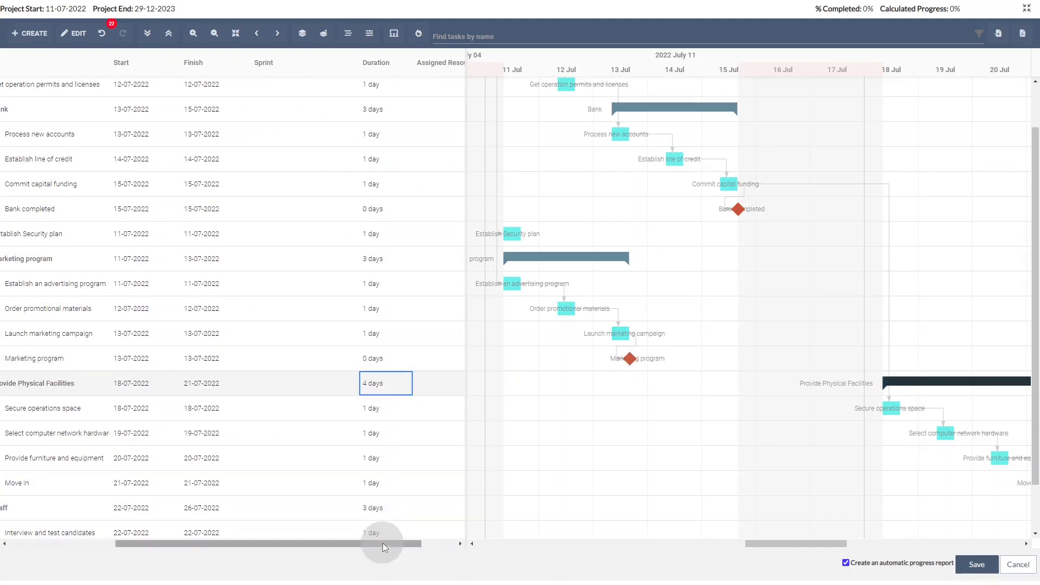
drag(383, 544, 274, 538)
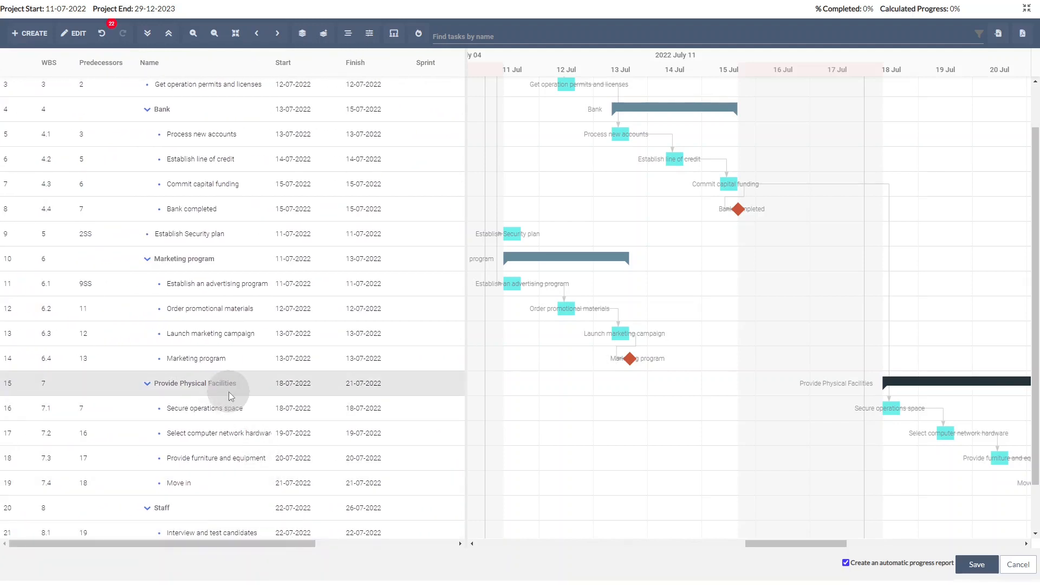
Step: Set the durations of Establish Business Structure to 5 days and Get operation permits and licenses to 2 weeks
drag(465, 363, 804, 362)
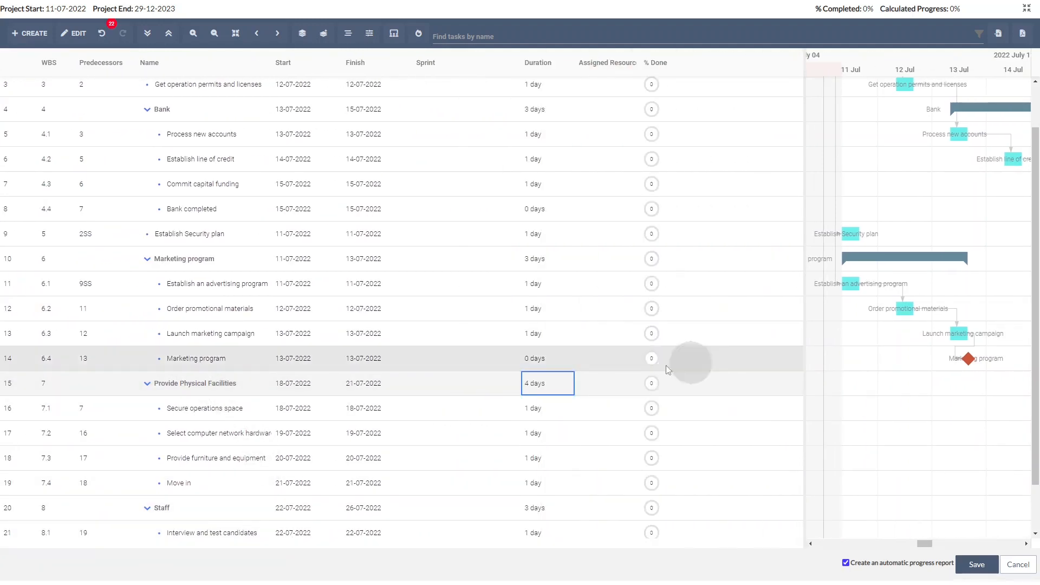
scroll(595, 353, up, 1)
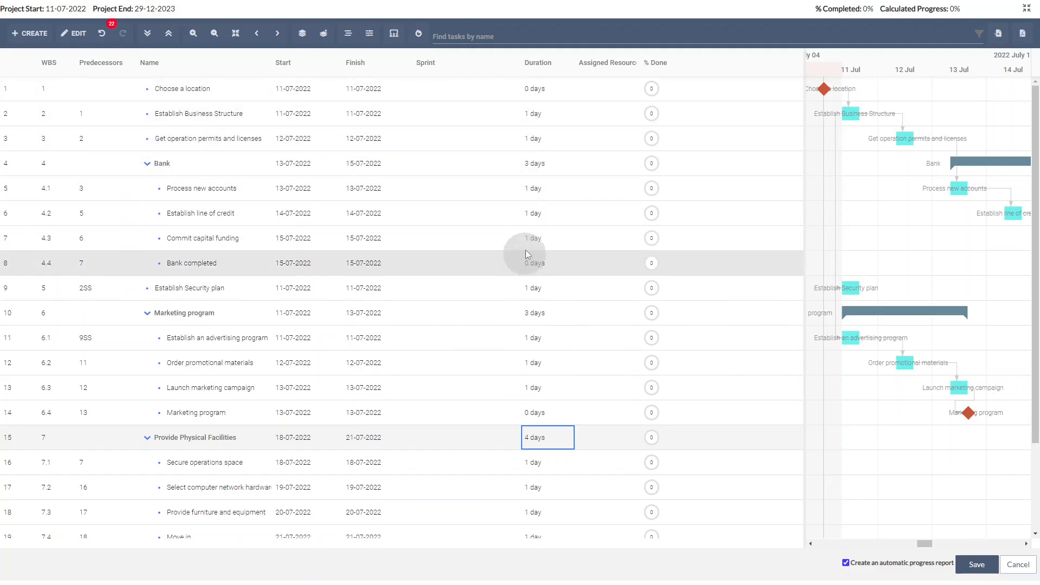
double_click(533, 118)
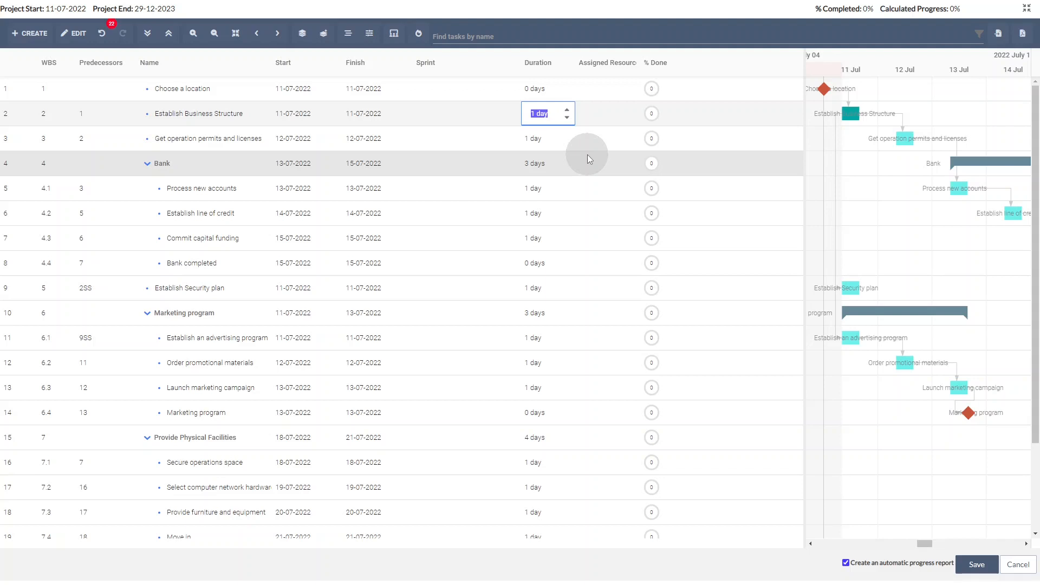
text(5)
key(Return)
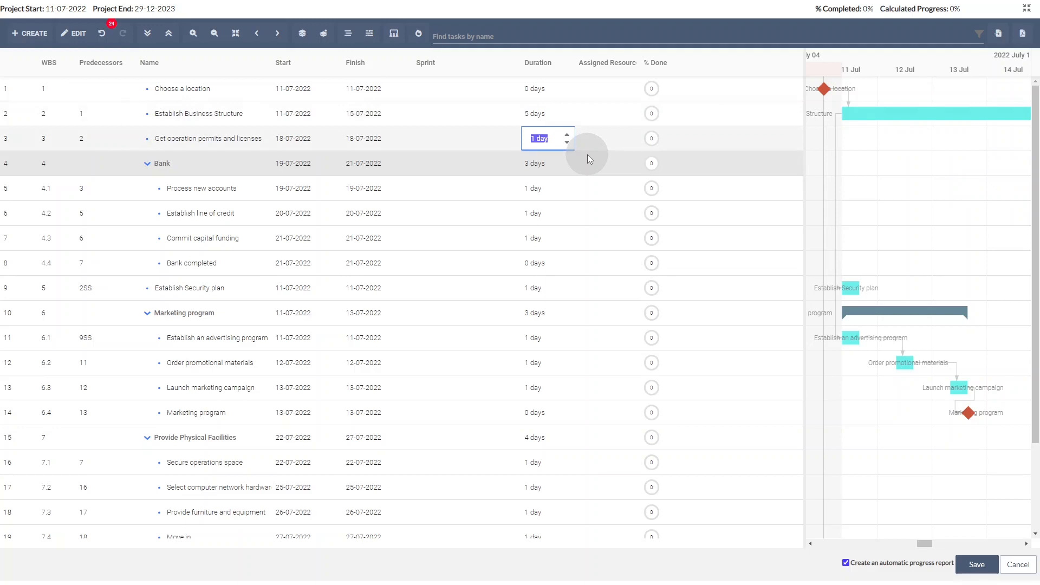
text(2w)
key(Return)
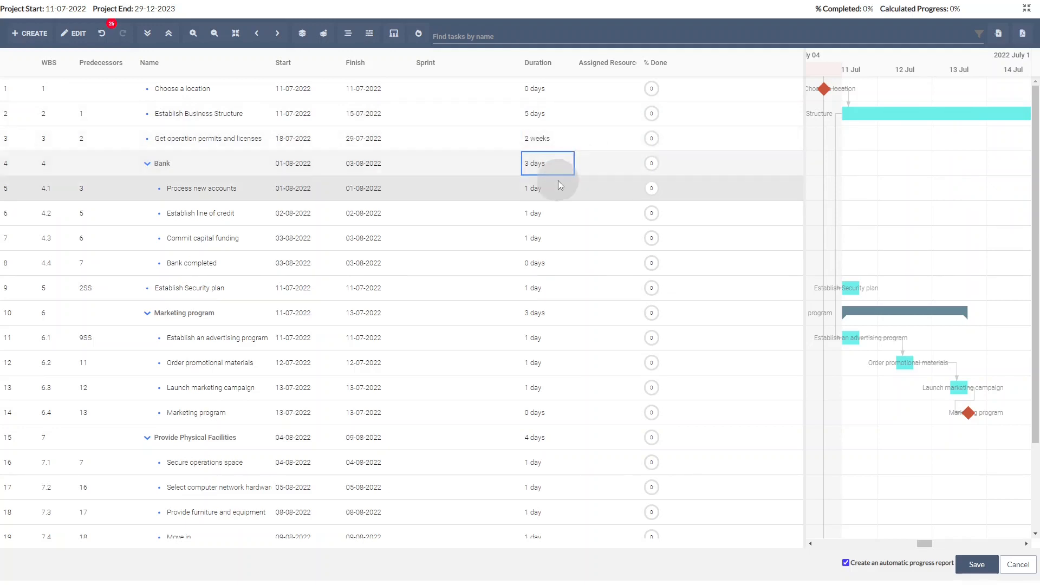
key(Return)
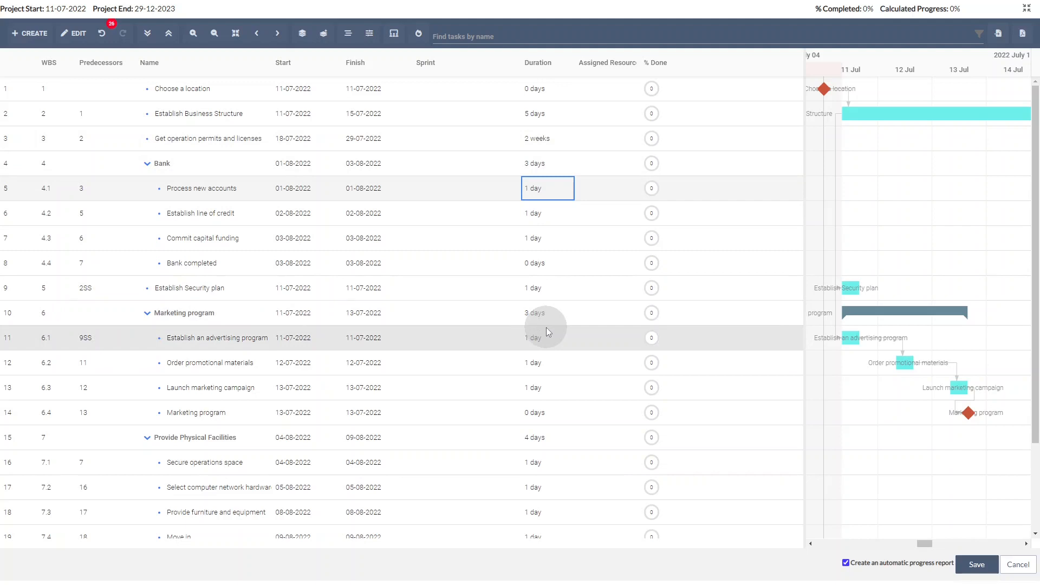
Step: Set the duration of Secure operations space to 2 months
double_click(534, 462)
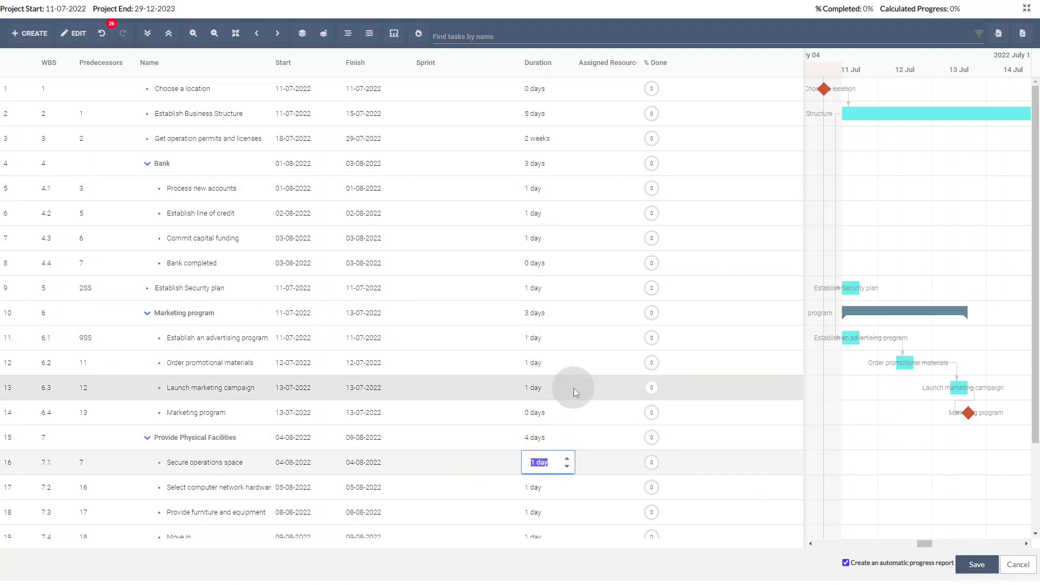
text(2m)
key(Return)
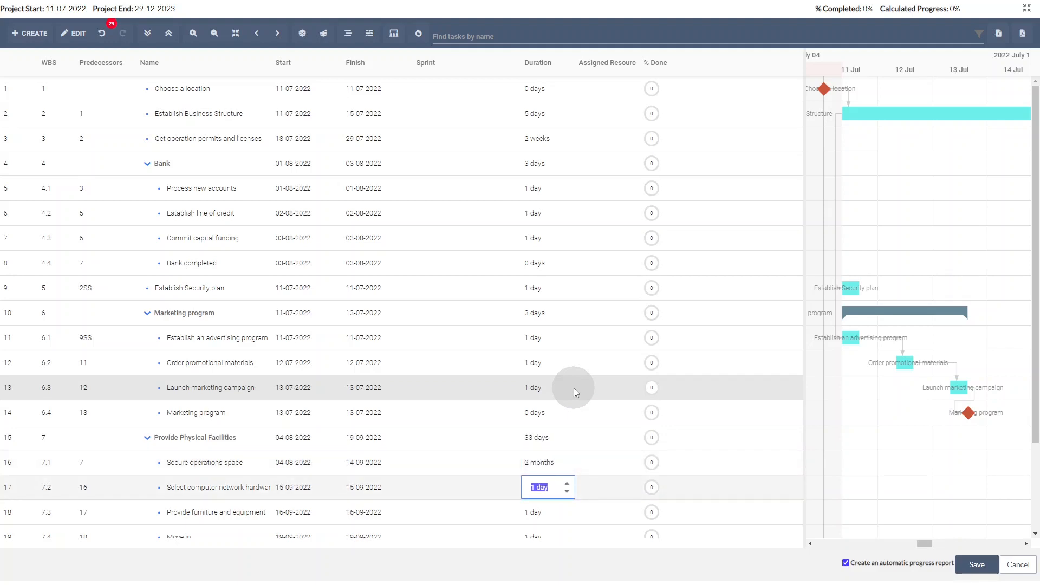
Step: Enter the duration of Order promotional materials in hours as 40h
click(552, 367)
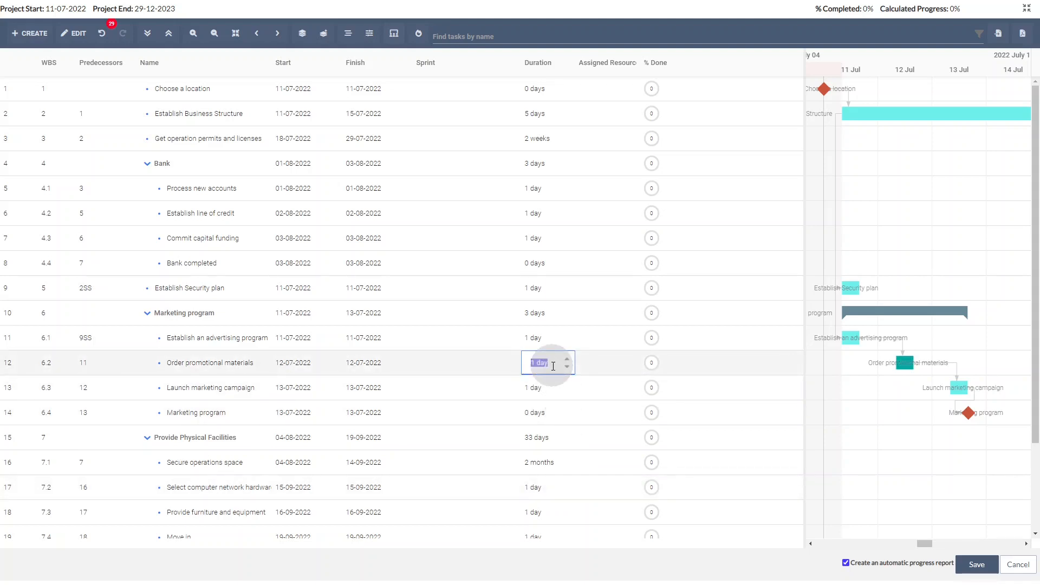
text(40h)
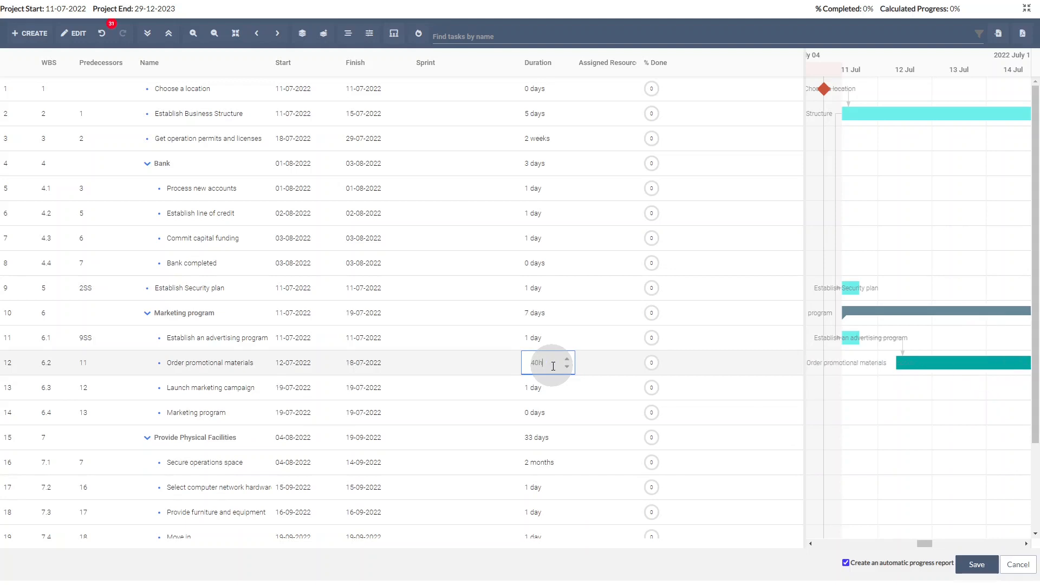
key(Return)
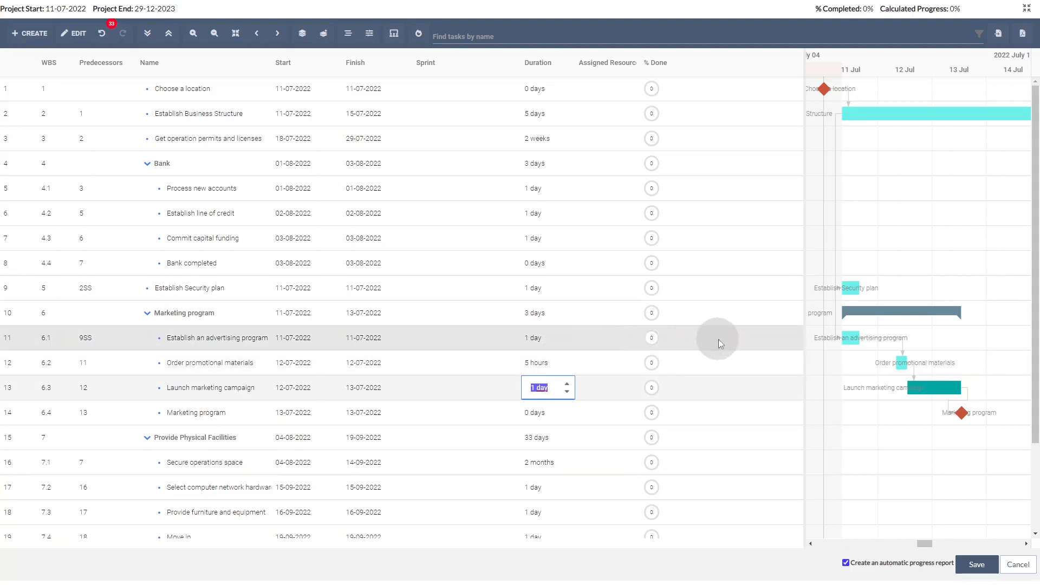
Step: Set the Bank subtask durations: Process new accounts 8 days, Establish line of credit 3 days and Commit capital funding 10 days
drag(805, 331, 669, 314)
click(545, 164)
double_click(544, 191)
text(8)
key(Return)
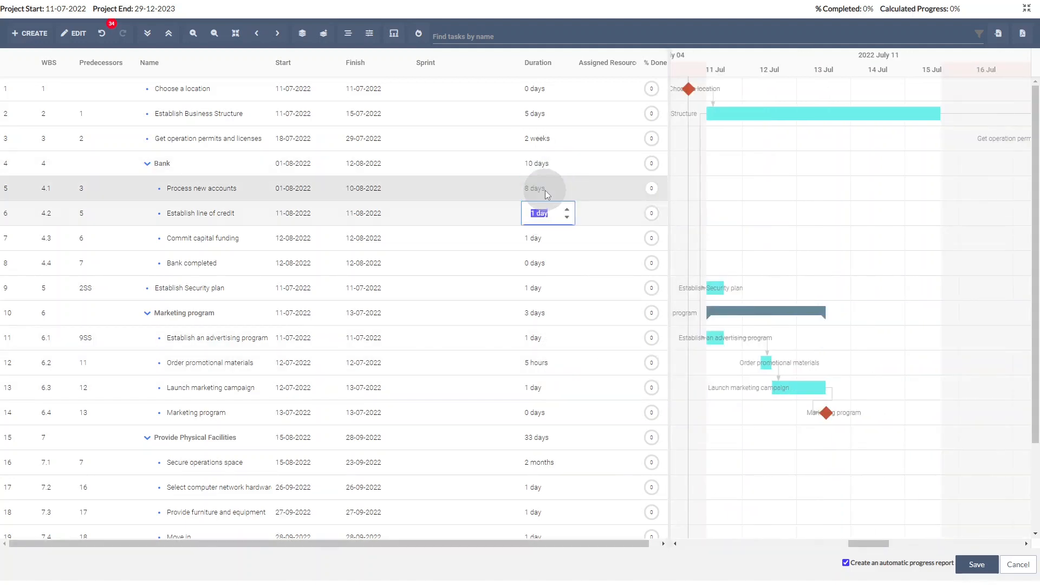
text(3)
key(Return)
text(10)
key(Return)
Step: Set the durations of Establish Security plan to 25 days and Establish an advertising program to 6 days
key(Return)
text(25)
key(Return)
key(Return)
text(6)
key(Return)
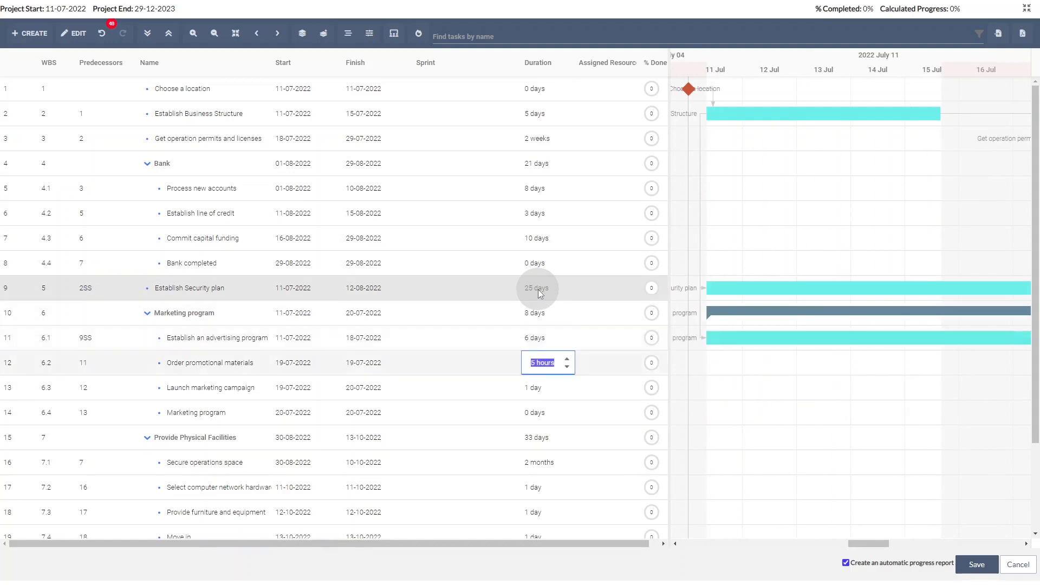
Step: Set the durations of Order promotional materials to 5 days and Launch marketing campaign to 0 days
text(5)
key(Return)
text(0)
key(Return)
Step: Rename the Marketing program milestone (14) to "Marketing program completed"
double_click(230, 414)
click(229, 414)
text(completed)
key(Return)
Step: Change the link between Secure operations space (16) and Select computer network hardware (17) to start-to-start
scroll(485, 375, down, 3)
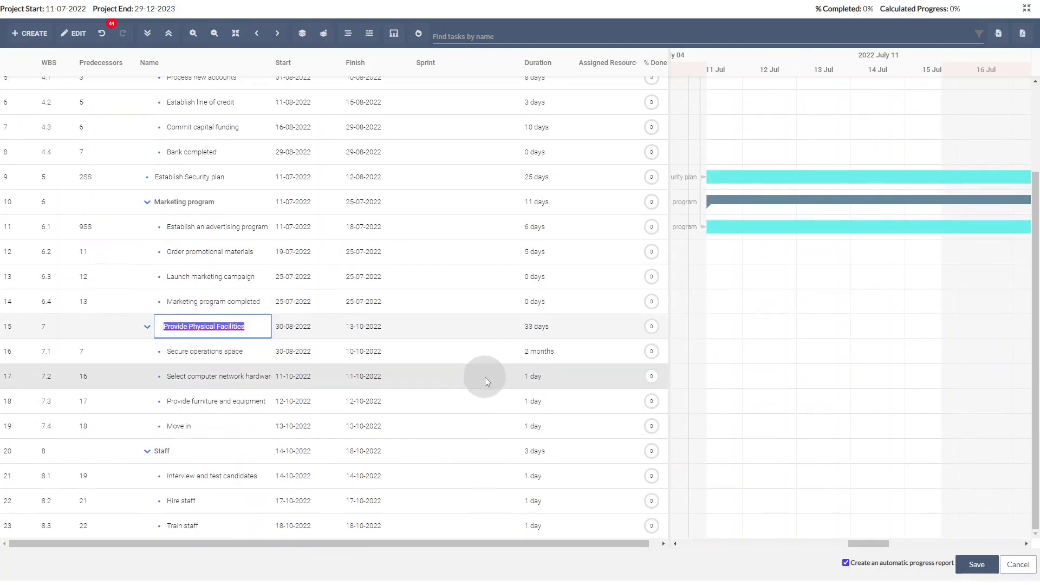
click(546, 377)
drag(866, 546, 1000, 545)
click(235, 34)
double_click(88, 377)
click(128, 376)
drag(235, 438, 235, 550)
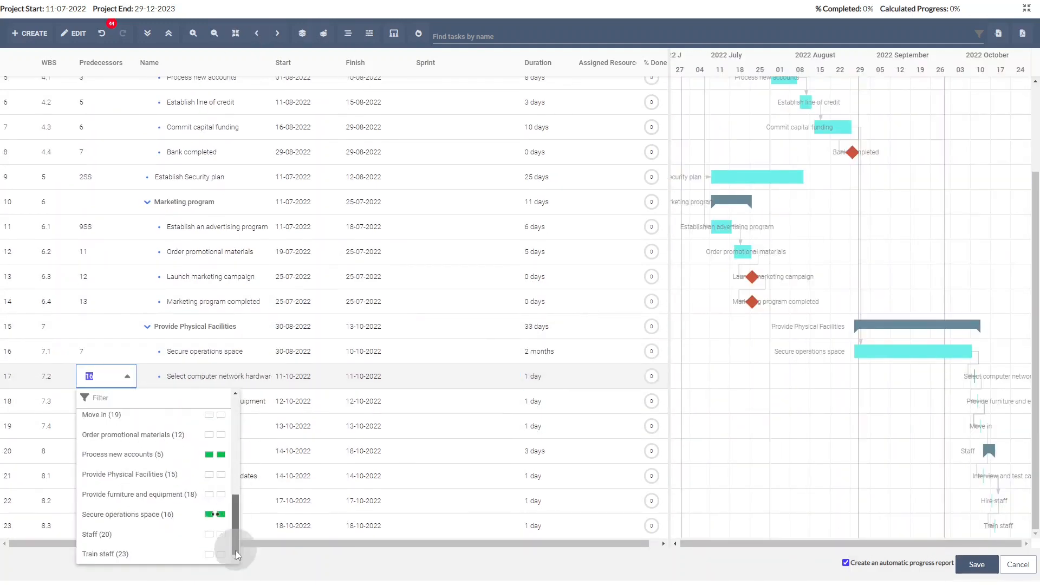
click(206, 513)
click(245, 451)
Step: Set the durations of Select computer network hardware to 3 days and Provide furniture and equipment to 15 days
click(546, 379)
text(3)
key(Return)
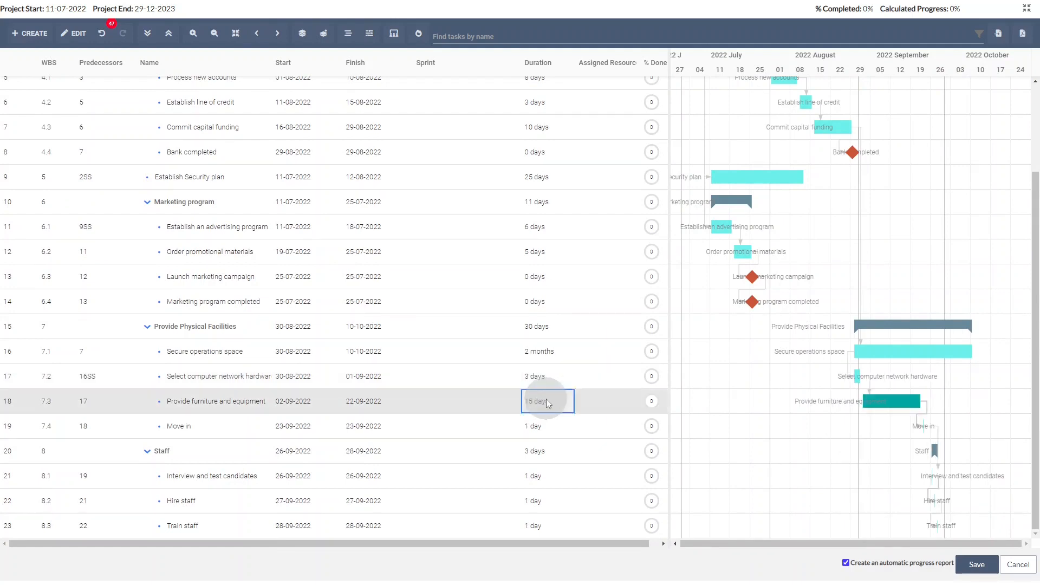
text(15)
key(Return)
Step: Add task 16 as a second predecessor of Move in and set its duration to 0 days
double_click(128, 426)
click(107, 426)
text(;16)
key(Return)
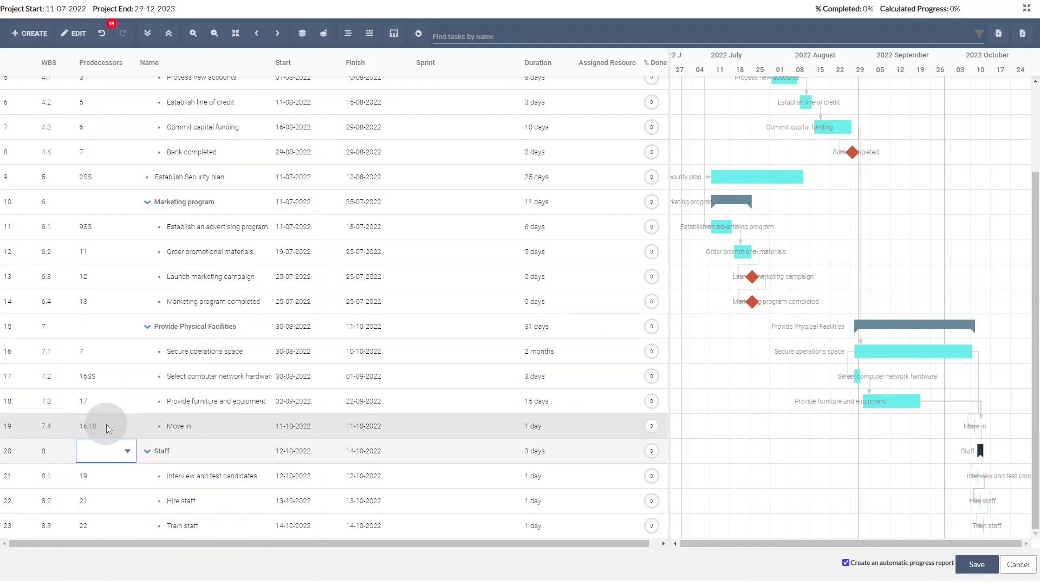
click(539, 428)
text(0)
key(Return)
Step: Set the Staff subtask durations: Interview and test candidates 15 days, Hire staff 15 days and Train staff 2 weeks
text(15)
key(Return)
text(15)
key(Return)
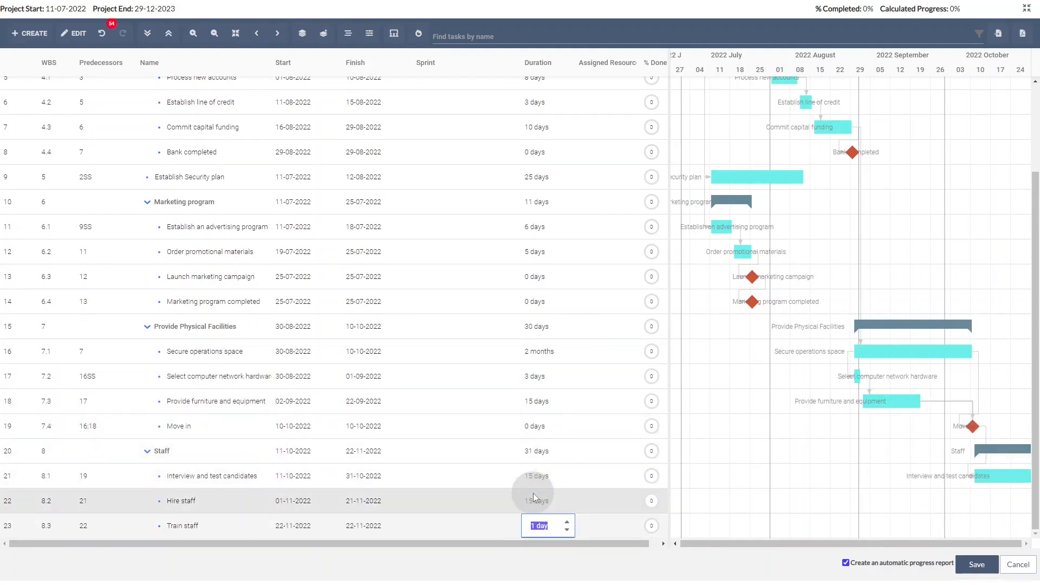
text(2w)
key(Return)
Step: Add a top-level task named "Go live!" below Train staff
key(BackSpace)
key(Tab)
click(223, 520)
text(Go live!)
key(Tab)
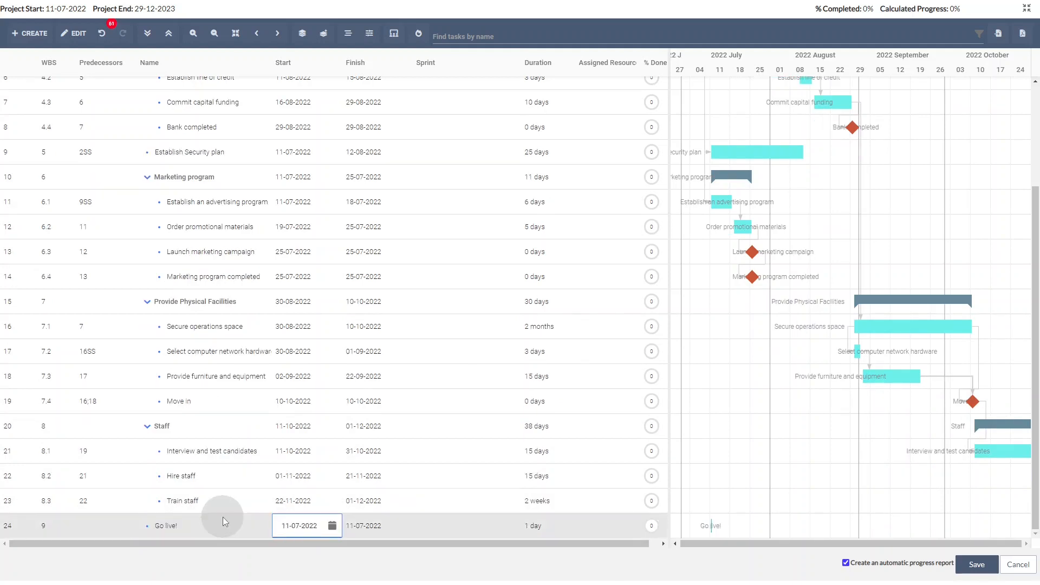
Step: Set the Go live! task's duration to 0 days and its predecessor to task 23
click(531, 529)
text(0)
key(Tab)
click(112, 528)
text(23)
key(Tab)
Step: Widen the Gantt chart area beside the task table, fit the timeline to the project and save the schedule
scroll(704, 352, up, 3)
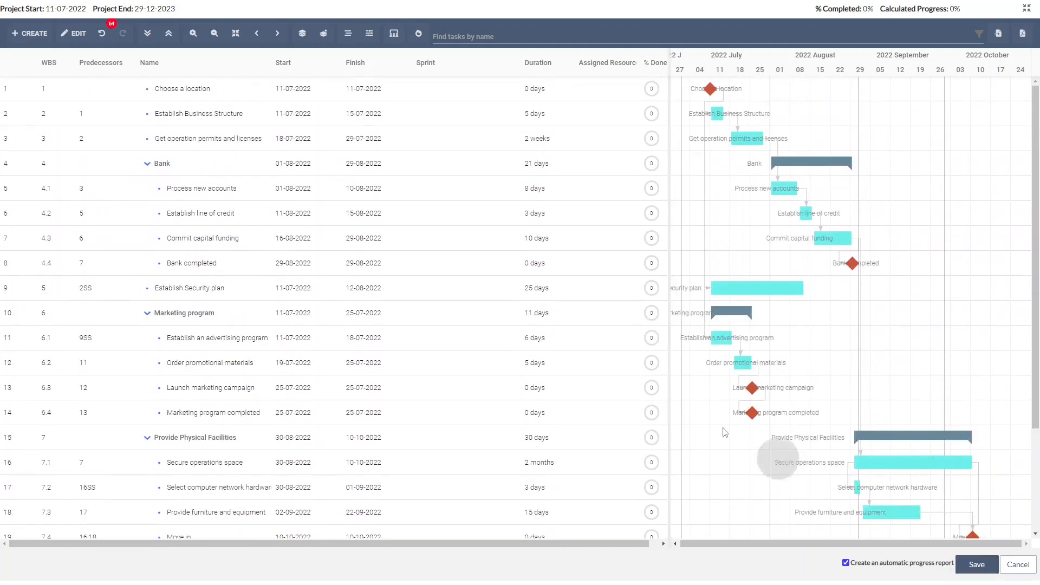
drag(669, 398, 547, 347)
click(235, 35)
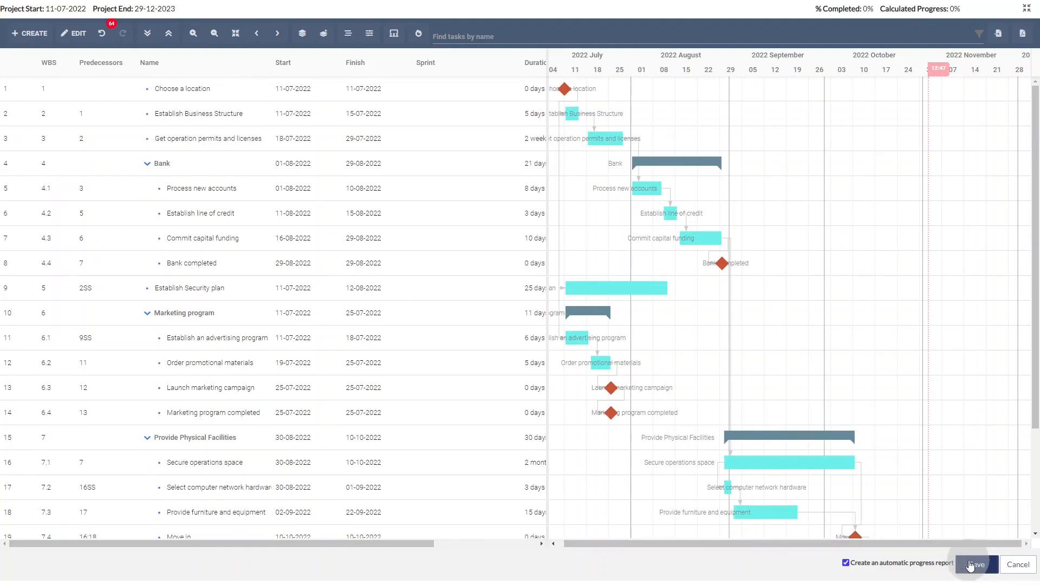
click(971, 565)
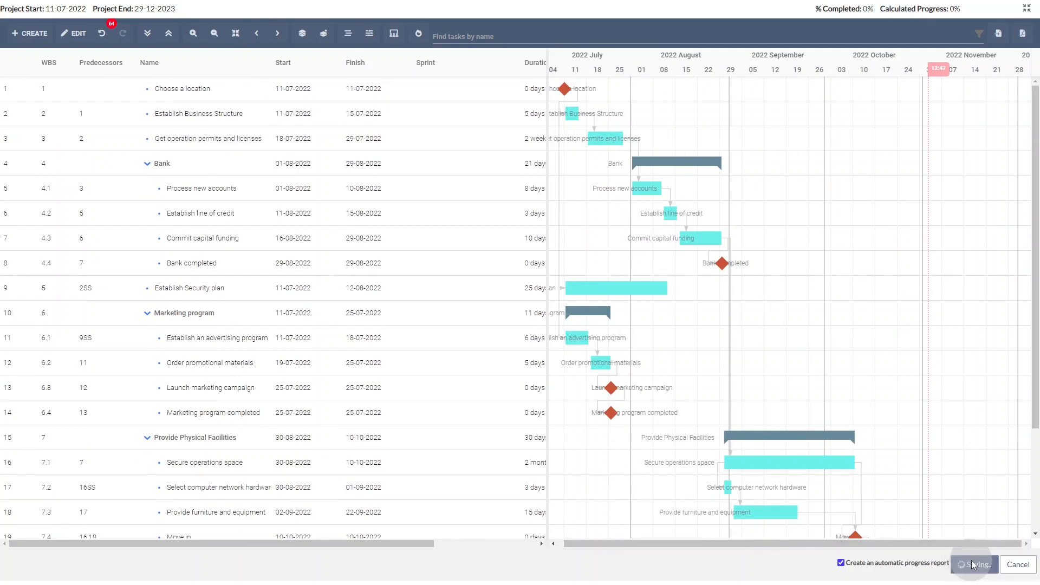